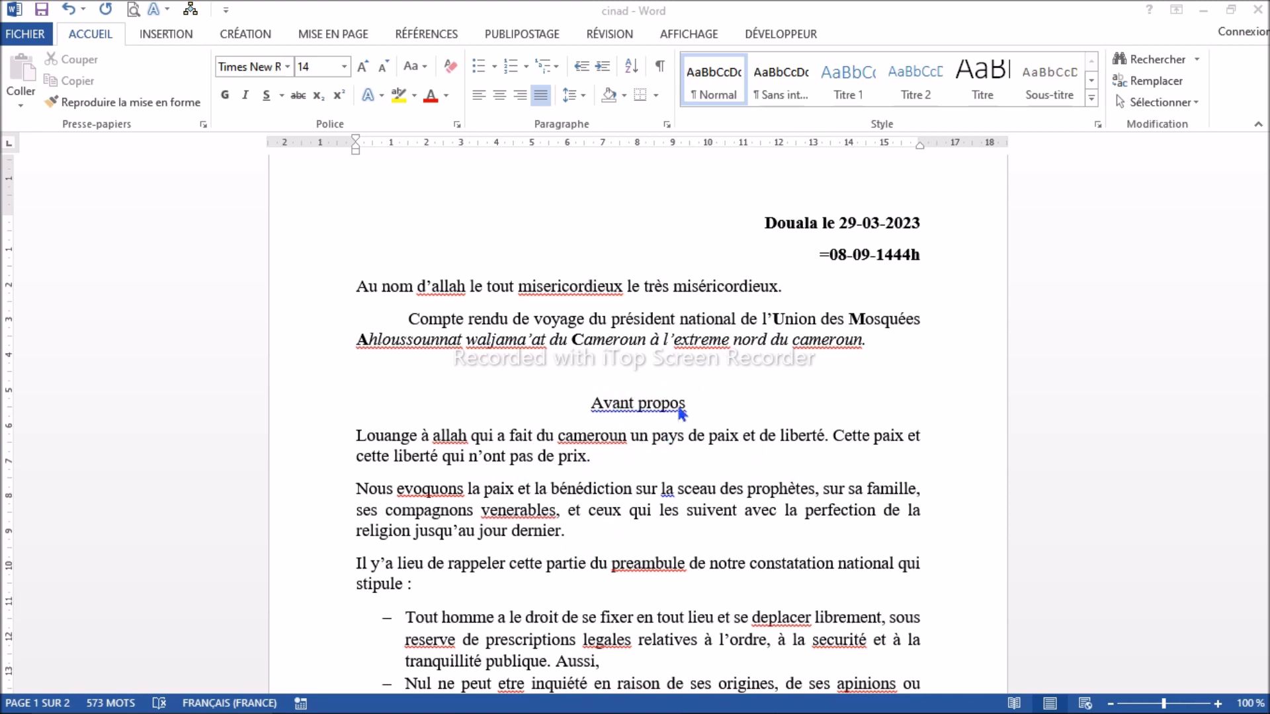
- Apply the Titre 1 style to the centred "Avant propos" line
{"action": "left_click", "coordinate": [590, 405]}
{"action": "left_click_drag", "start_coordinate": [599, 405], "coordinate": [694, 414]}
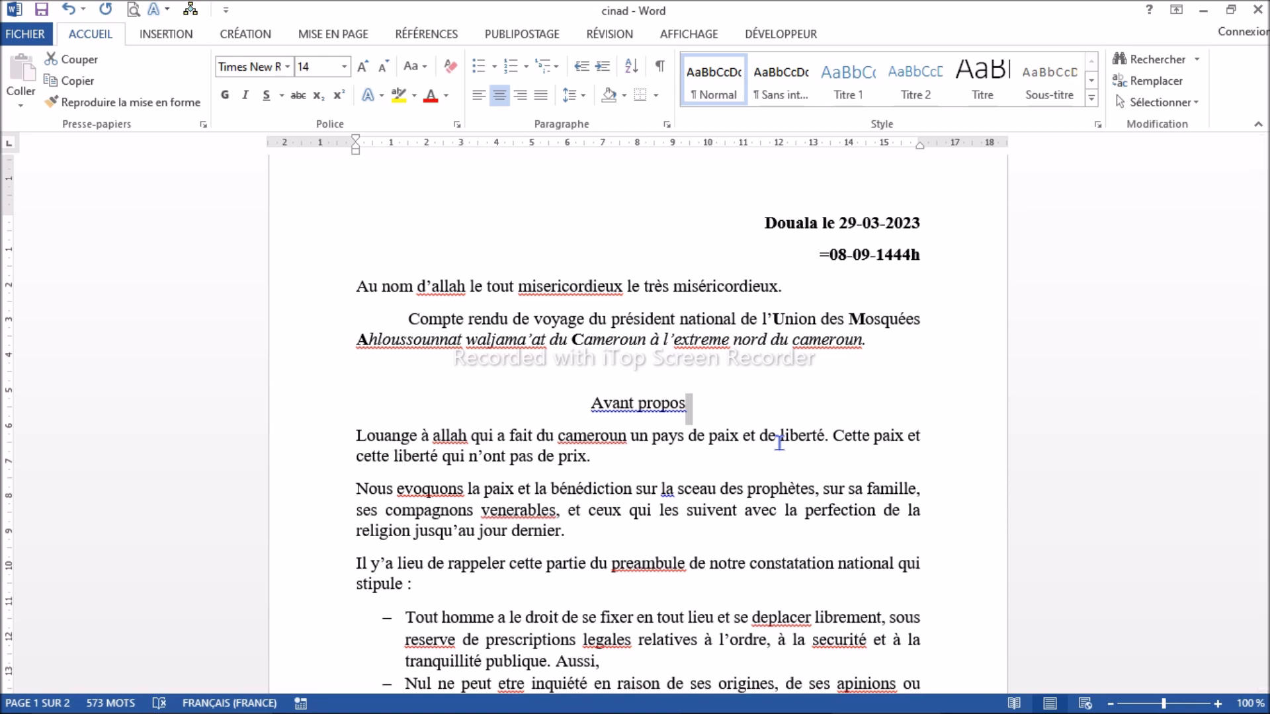
{"action": "left_click", "coordinate": [583, 407]}
{"action": "left_click_drag", "start_coordinate": [582, 406], "coordinate": [725, 412]}
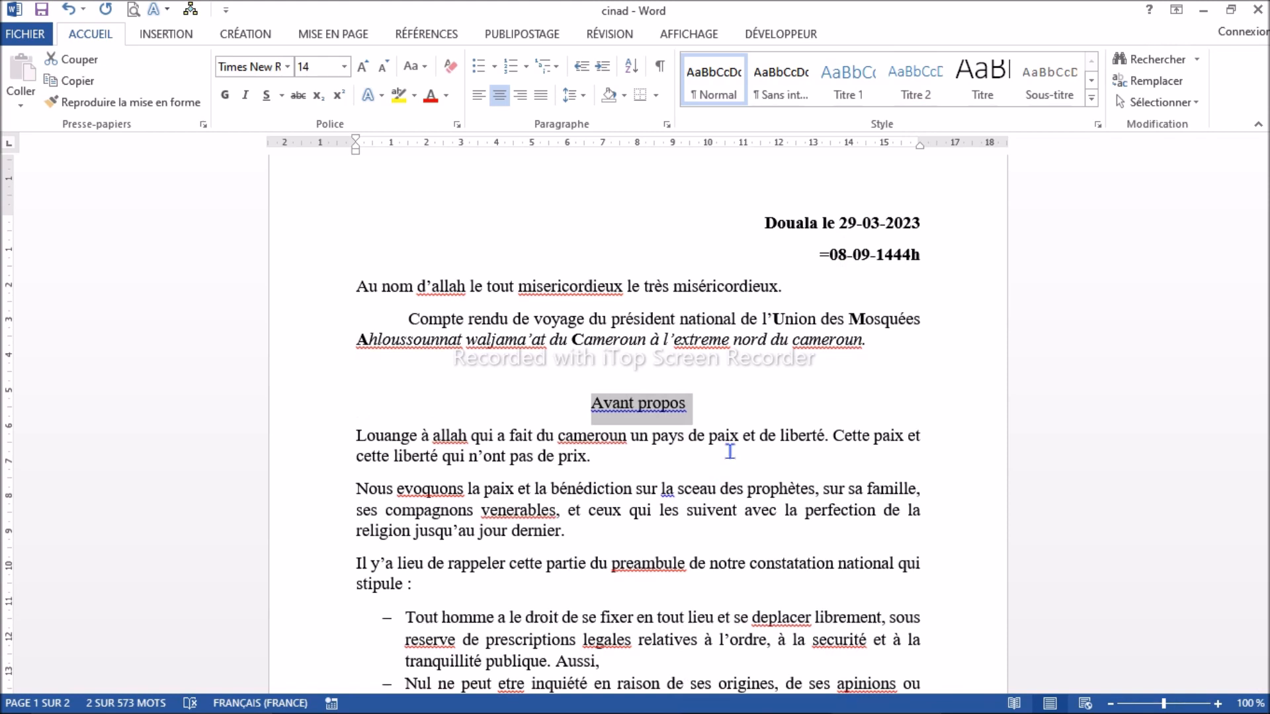
{"action": "left_click", "coordinate": [840, 76]}
- Set the font colour of the "Avant propos" heading to Automatique
{"action": "left_click", "coordinate": [463, 409]}
{"action": "triple_click", "coordinate": [479, 422]}
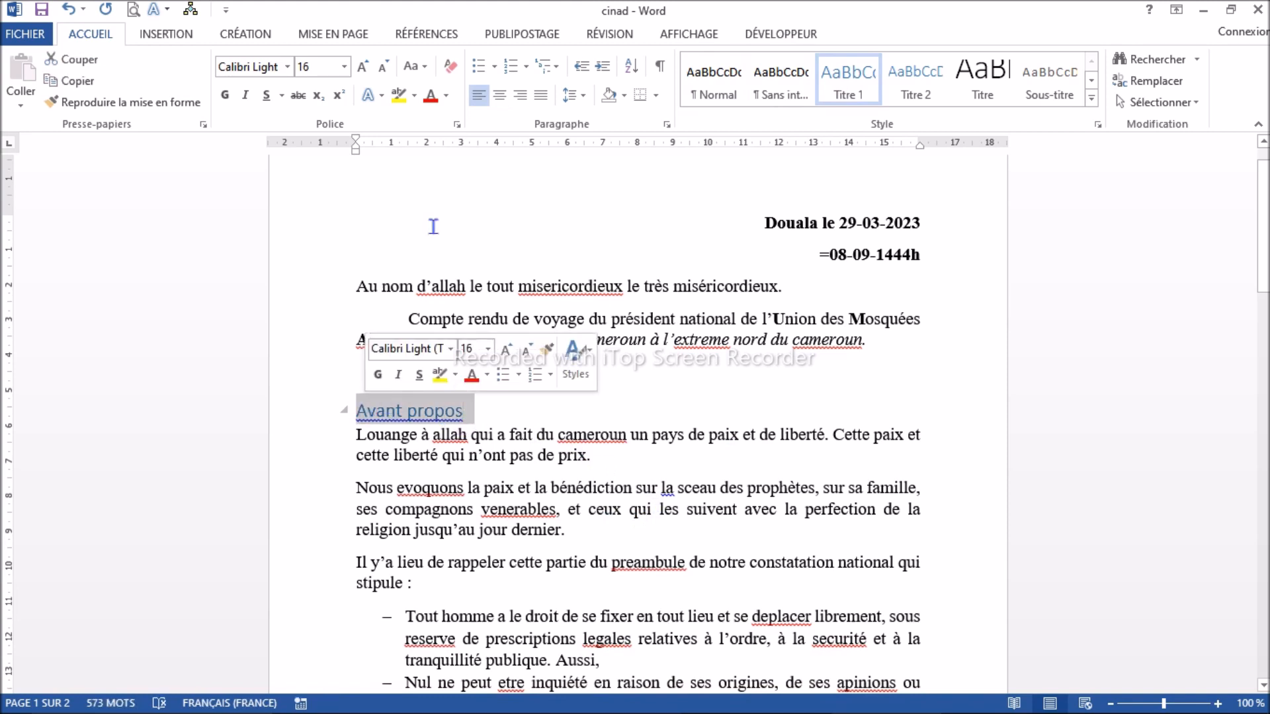
{"action": "left_click", "coordinate": [447, 96]}
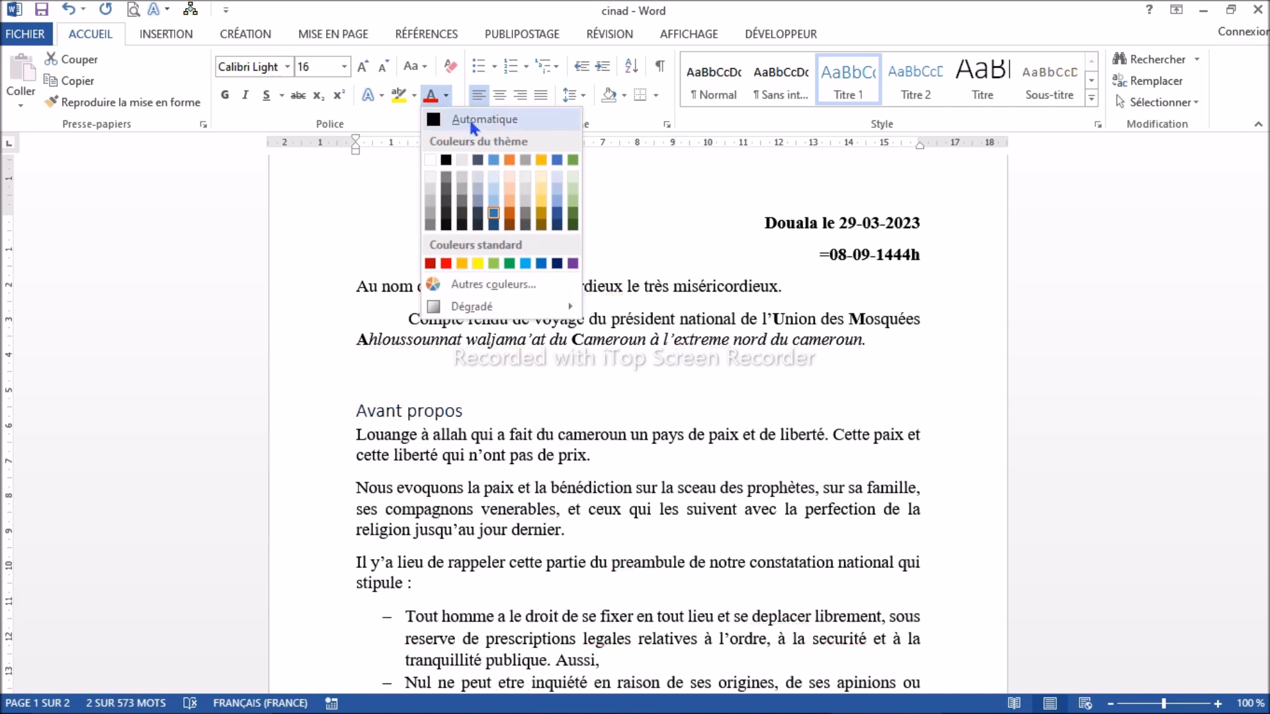
{"action": "left_click", "coordinate": [472, 119]}
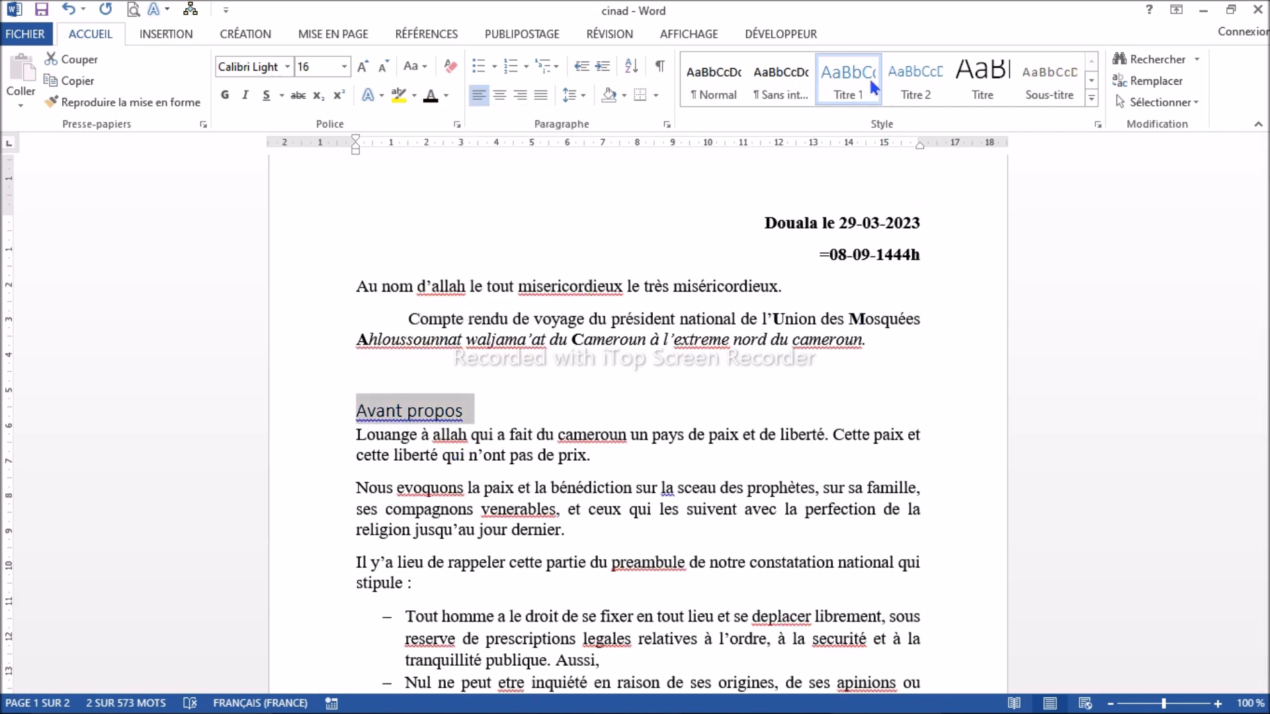
- Modify the Titre 1 style to use bold text in the black theme colour
{"action": "right_click", "coordinate": [853, 83]}
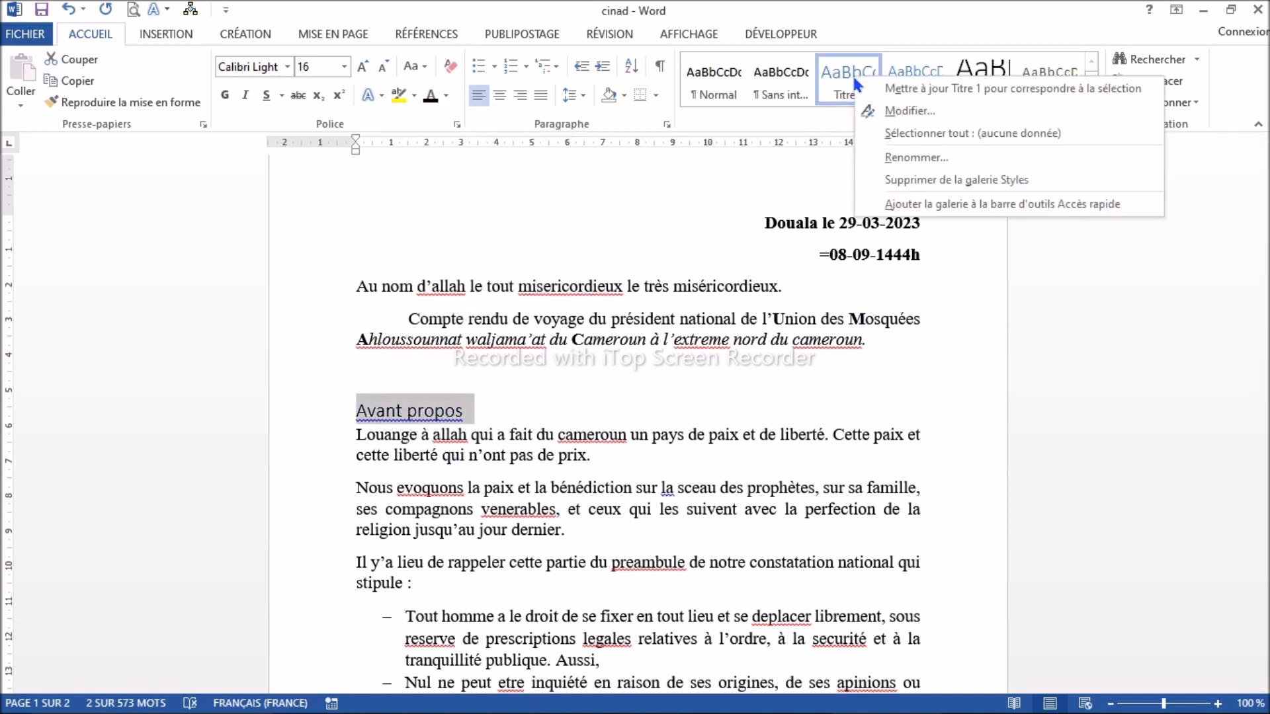
{"action": "left_click", "coordinate": [896, 113]}
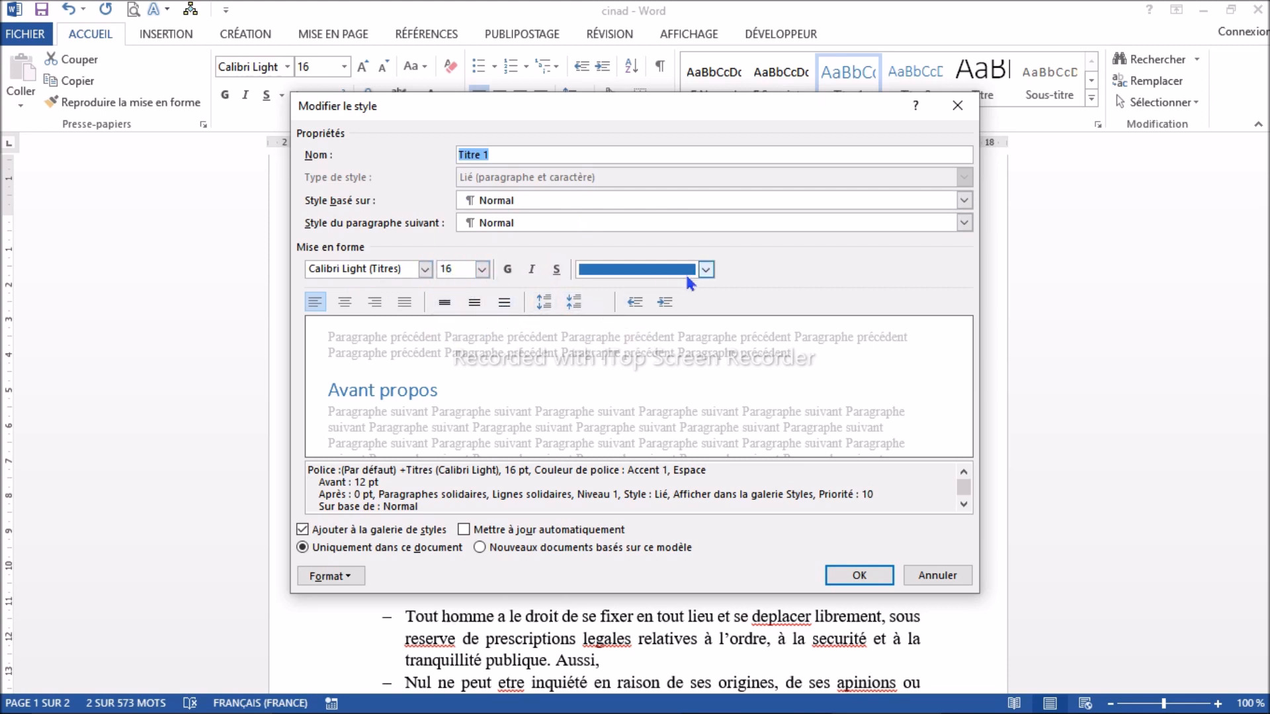
{"action": "left_click", "coordinate": [704, 269]}
{"action": "left_click", "coordinate": [637, 297]}
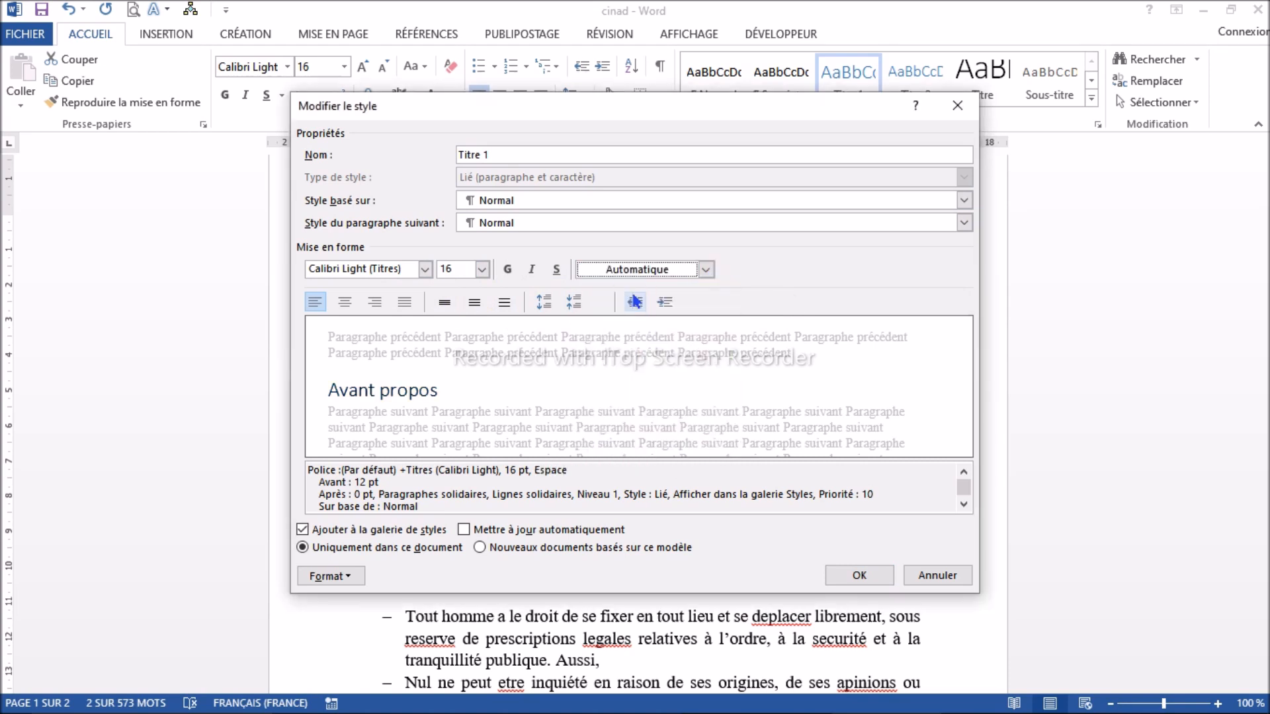
{"action": "left_click", "coordinate": [705, 270]}
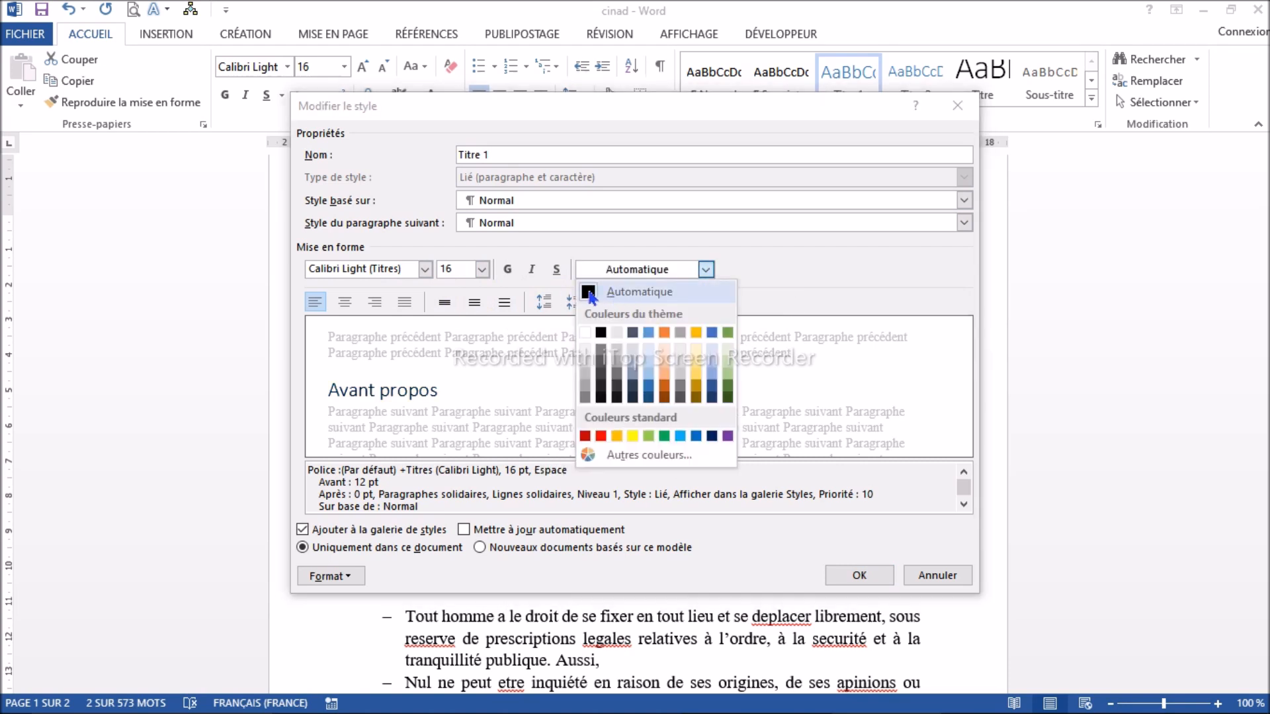
{"action": "left_click", "coordinate": [601, 332]}
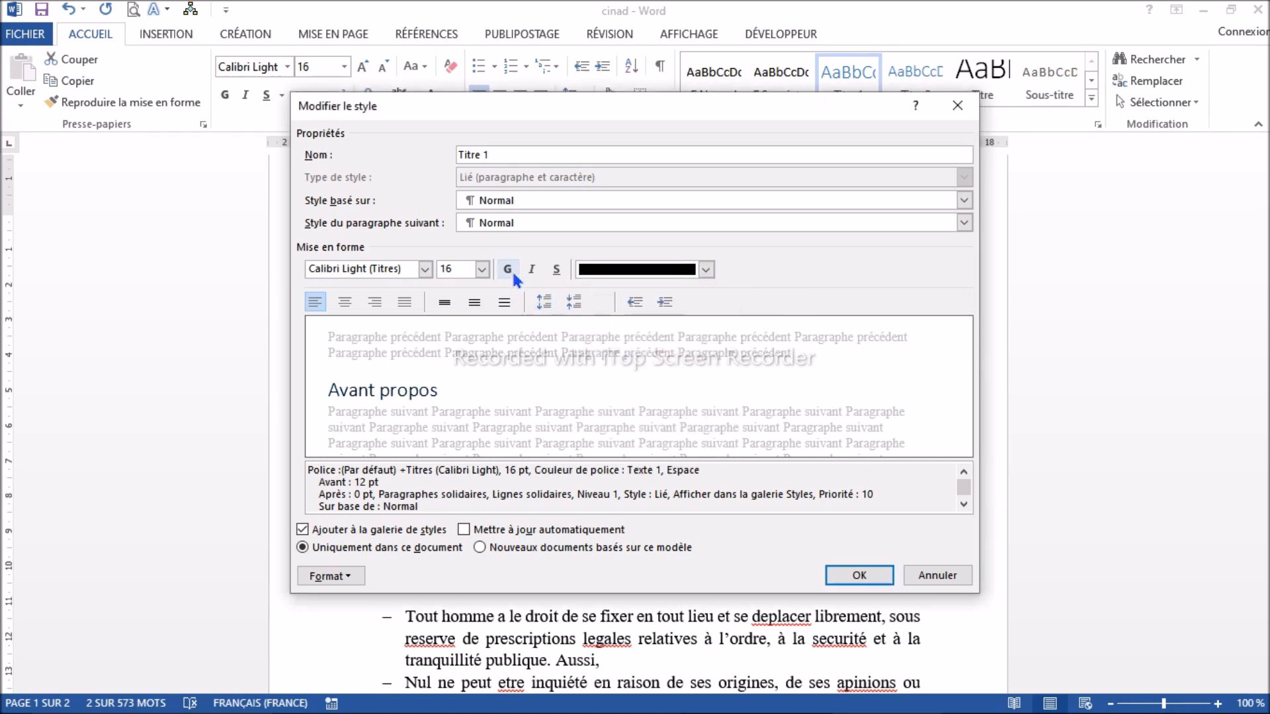
{"action": "left_click", "coordinate": [507, 269]}
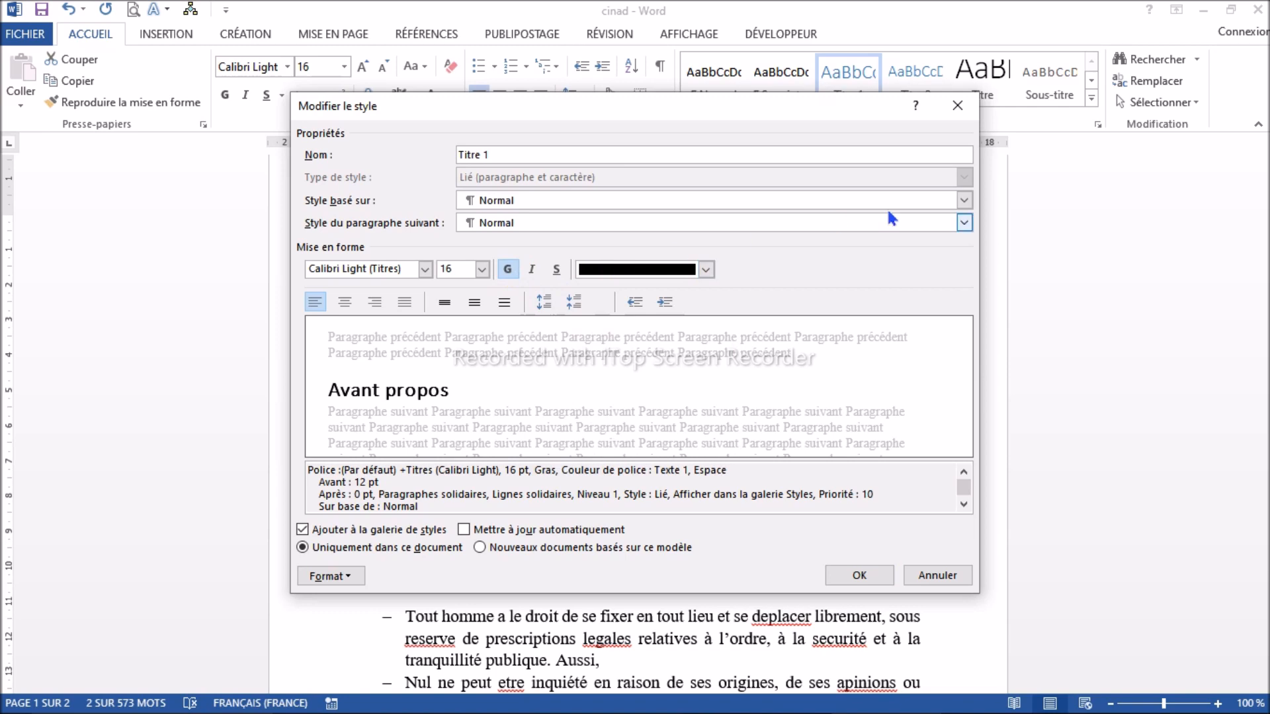
{"action": "left_click", "coordinate": [857, 575]}
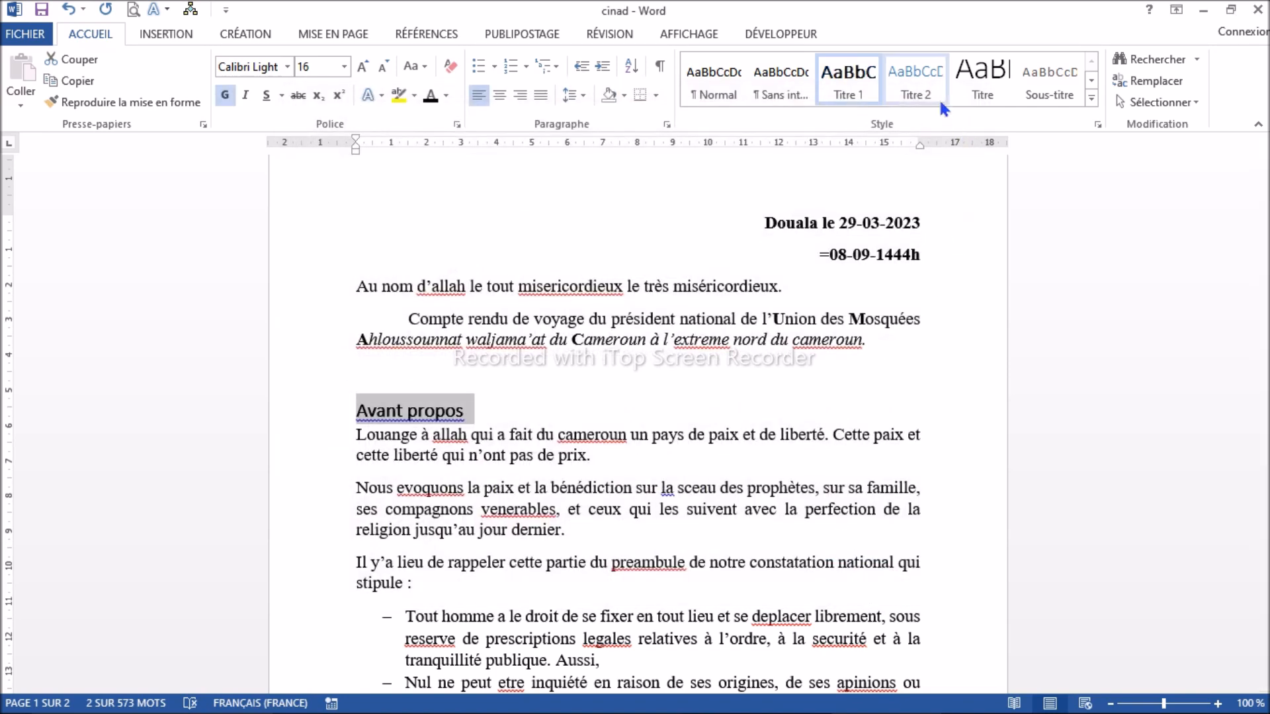
{"action": "left_click", "coordinate": [463, 408]}
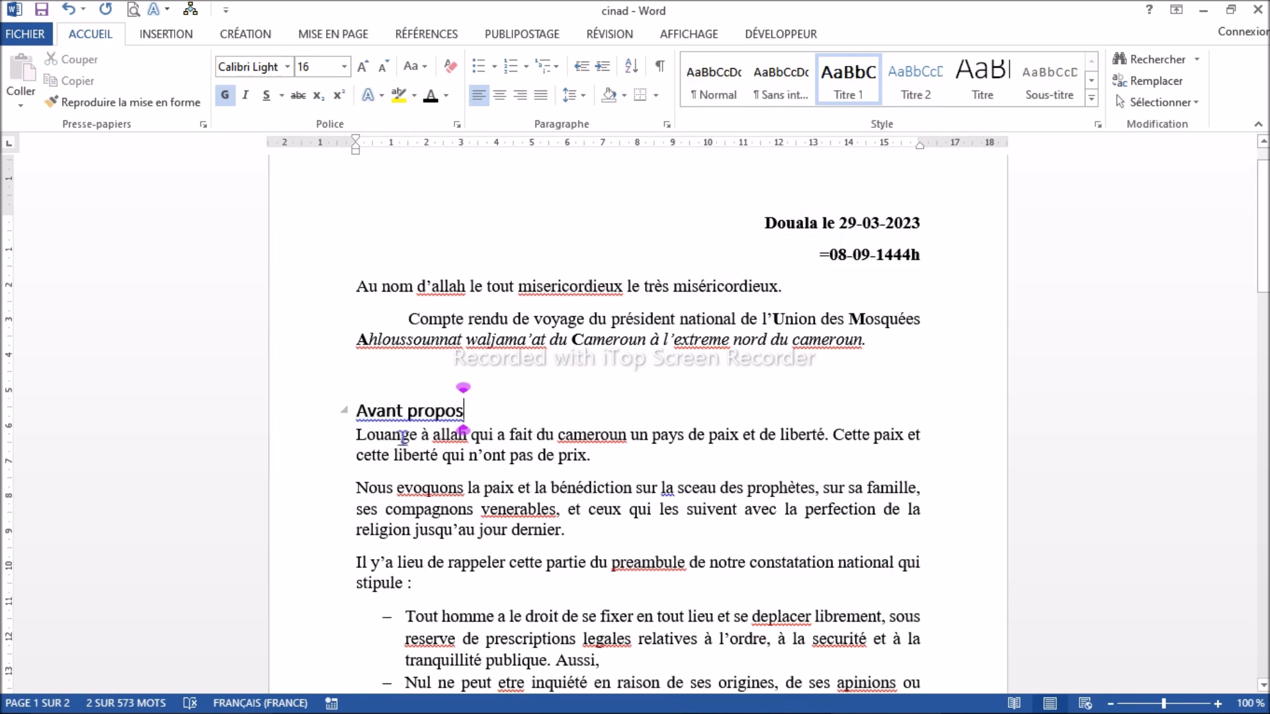
- Split "Louange à allah" onto its own line below the "Avant propos" heading and apply the Titre 2 style to it
{"action": "scroll", "coordinate": [463, 363], "scroll_direction": "down", "scroll_amount": 1}
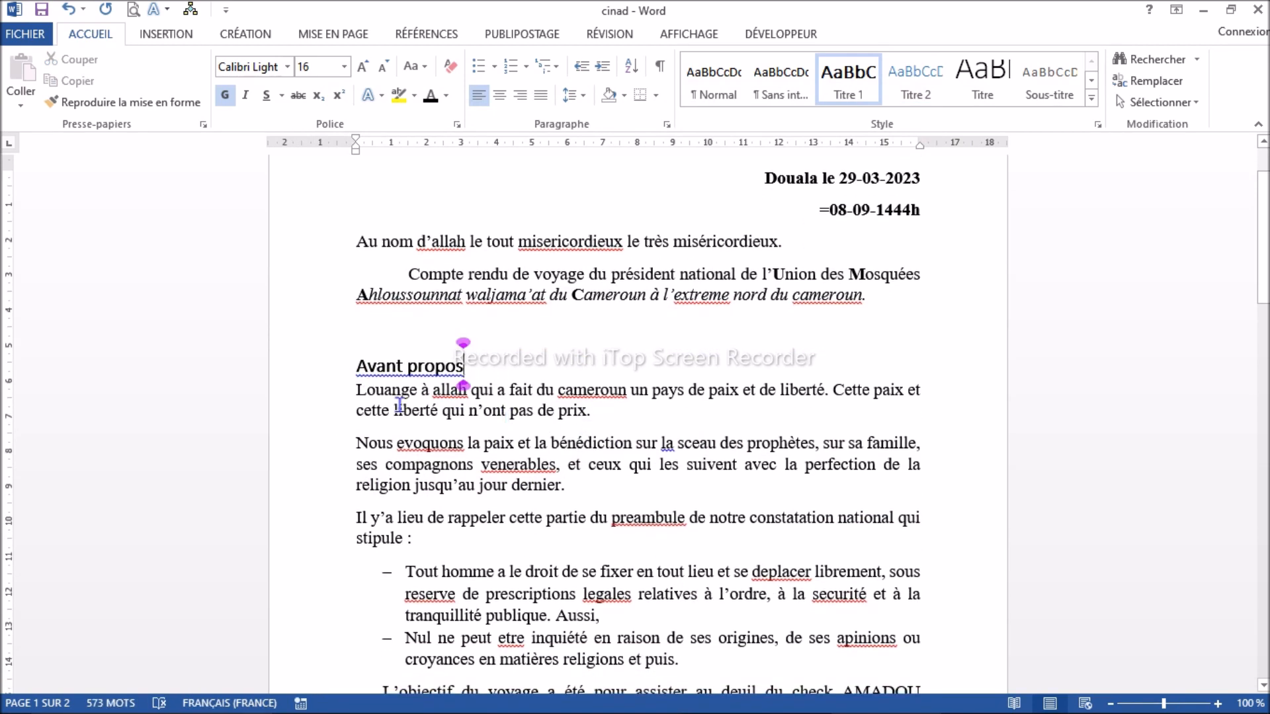
{"action": "left_click", "coordinate": [471, 390]}
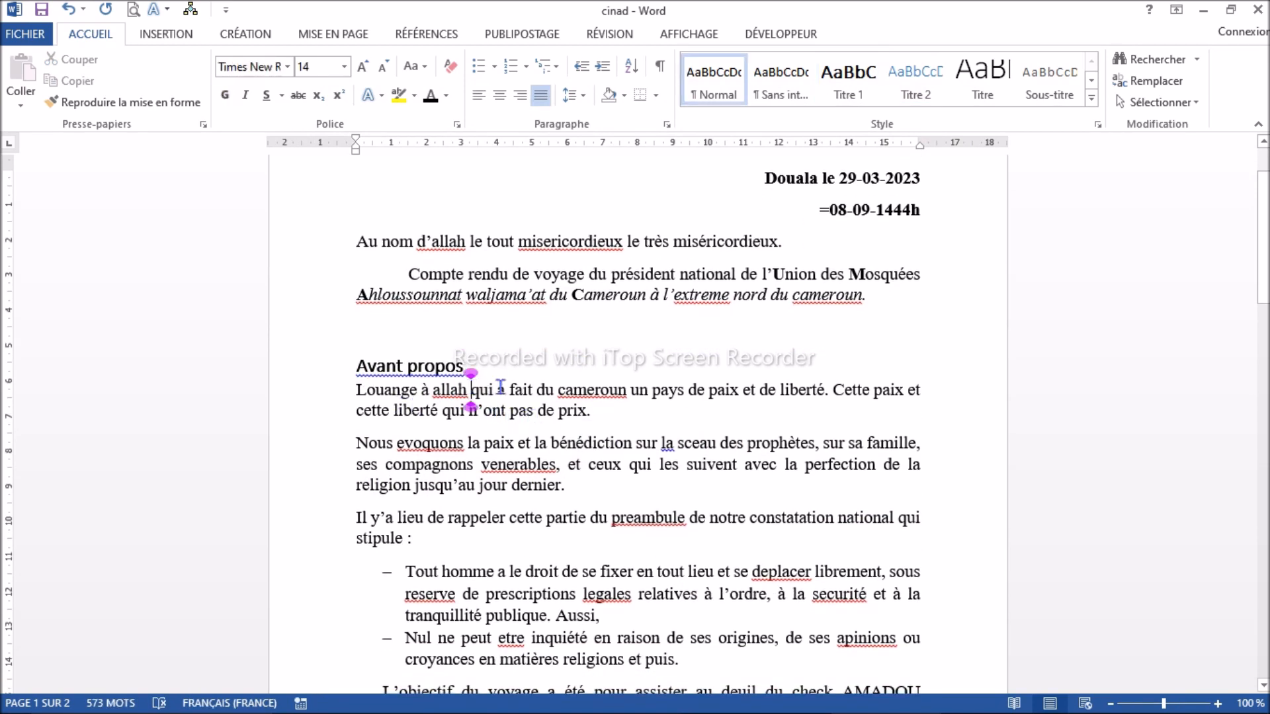
{"action": "key", "text": "Return"}
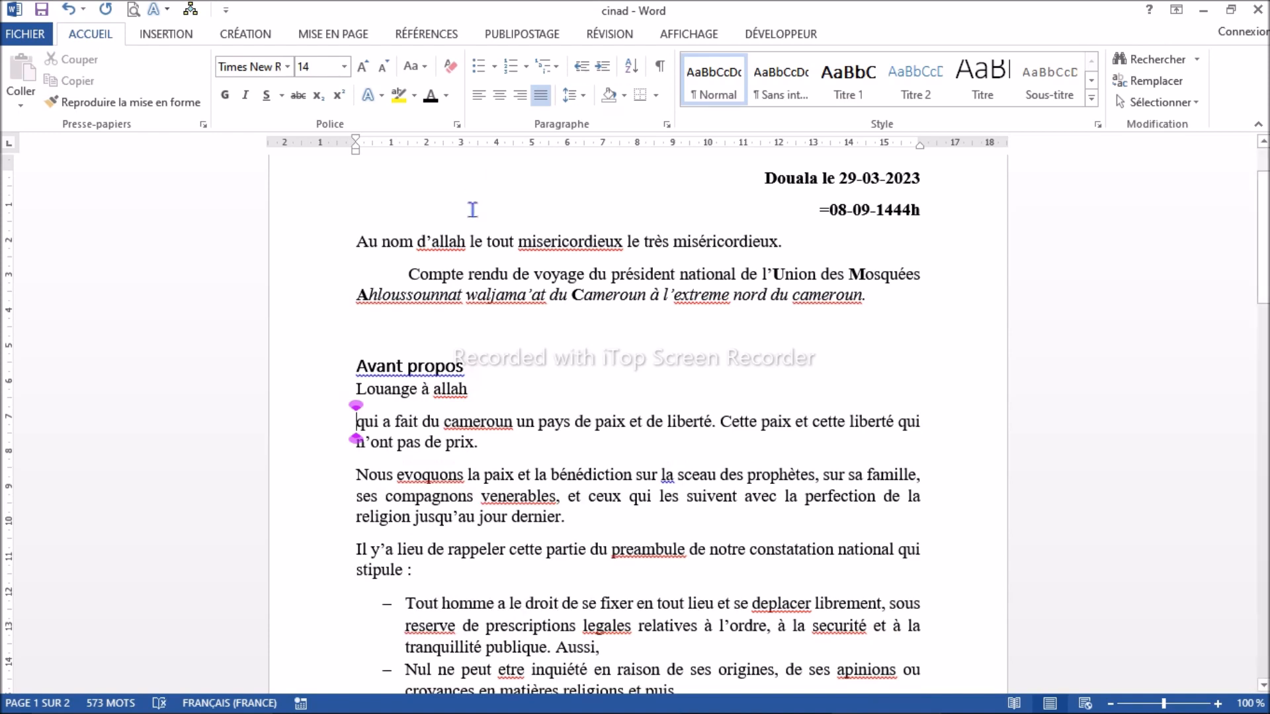
{"action": "left_click_drag", "start_coordinate": [474, 392], "coordinate": [355, 392]}
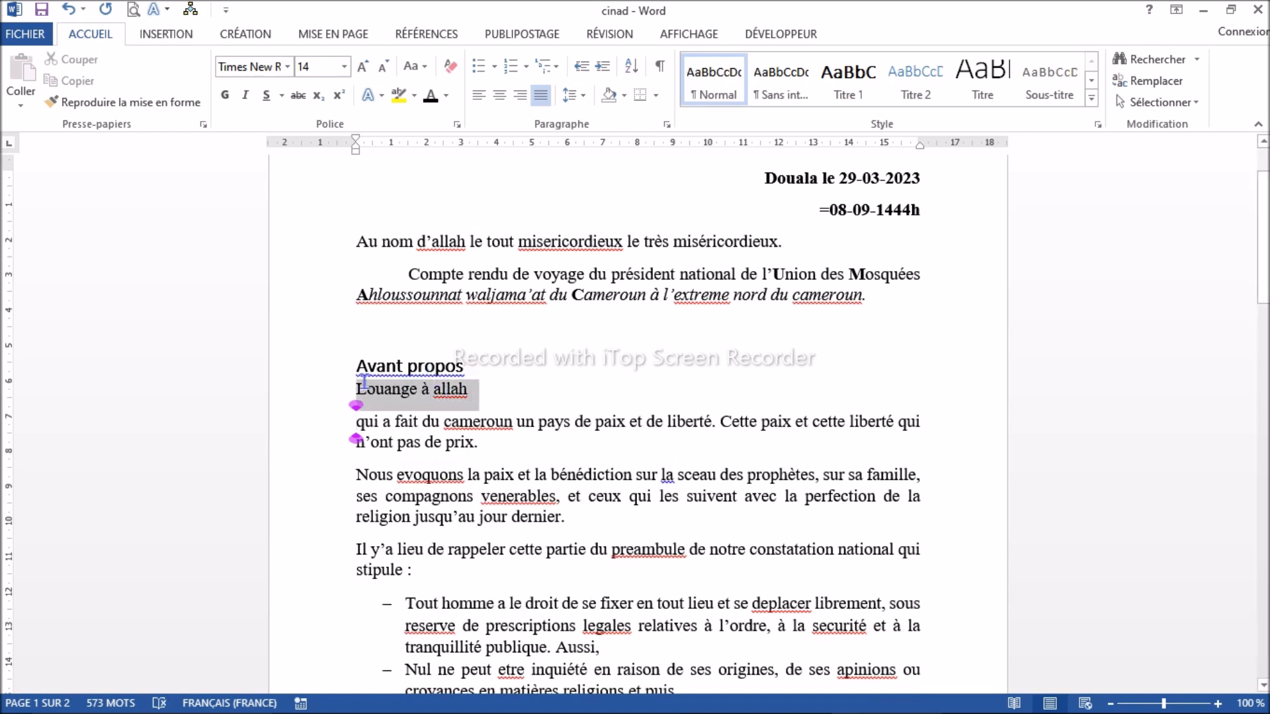
{"action": "left_click", "coordinate": [915, 78]}
- Modify the Titre 2 style to use the black theme colour for its font
{"action": "right_click", "coordinate": [930, 87]}
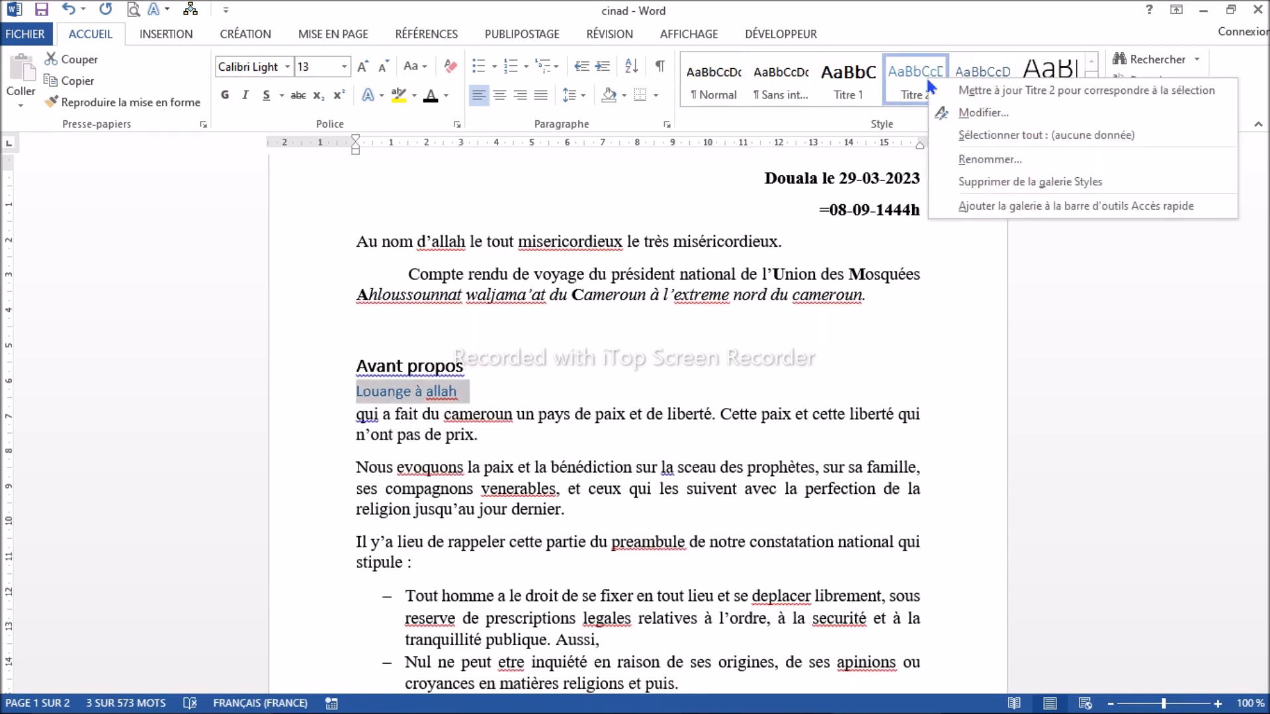
{"action": "left_click", "coordinate": [962, 116]}
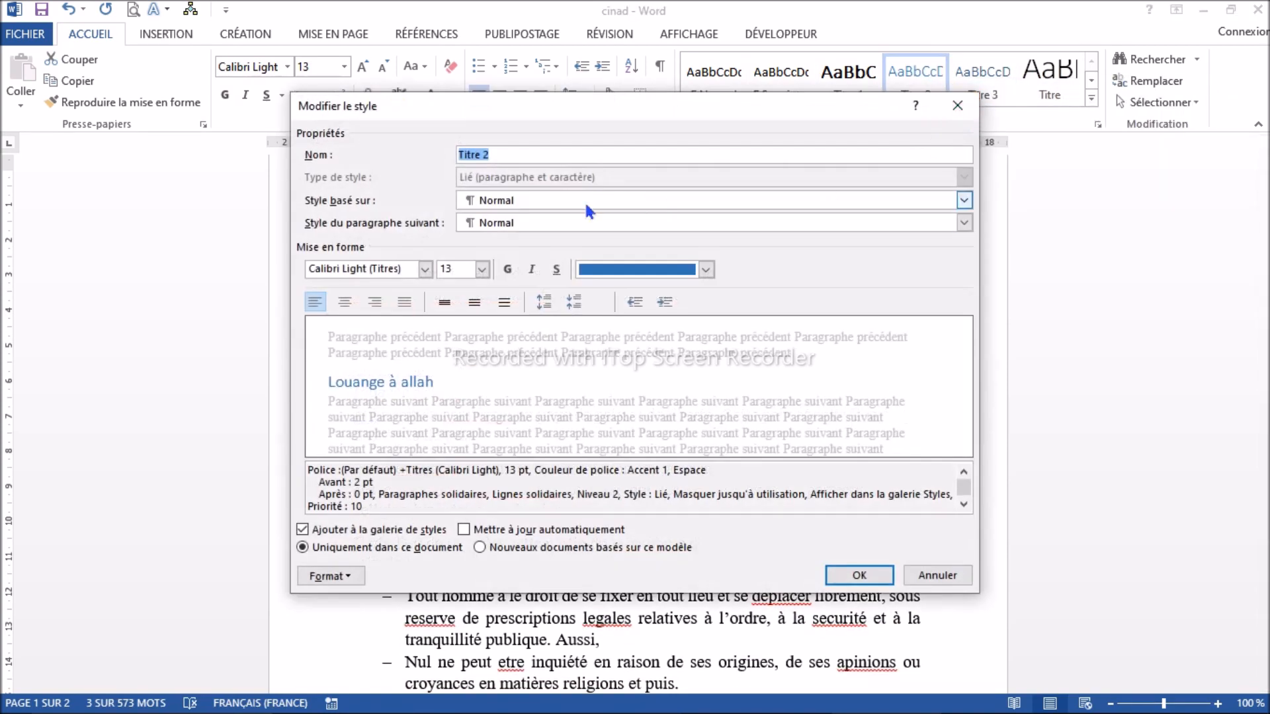
{"action": "left_click", "coordinate": [705, 269]}
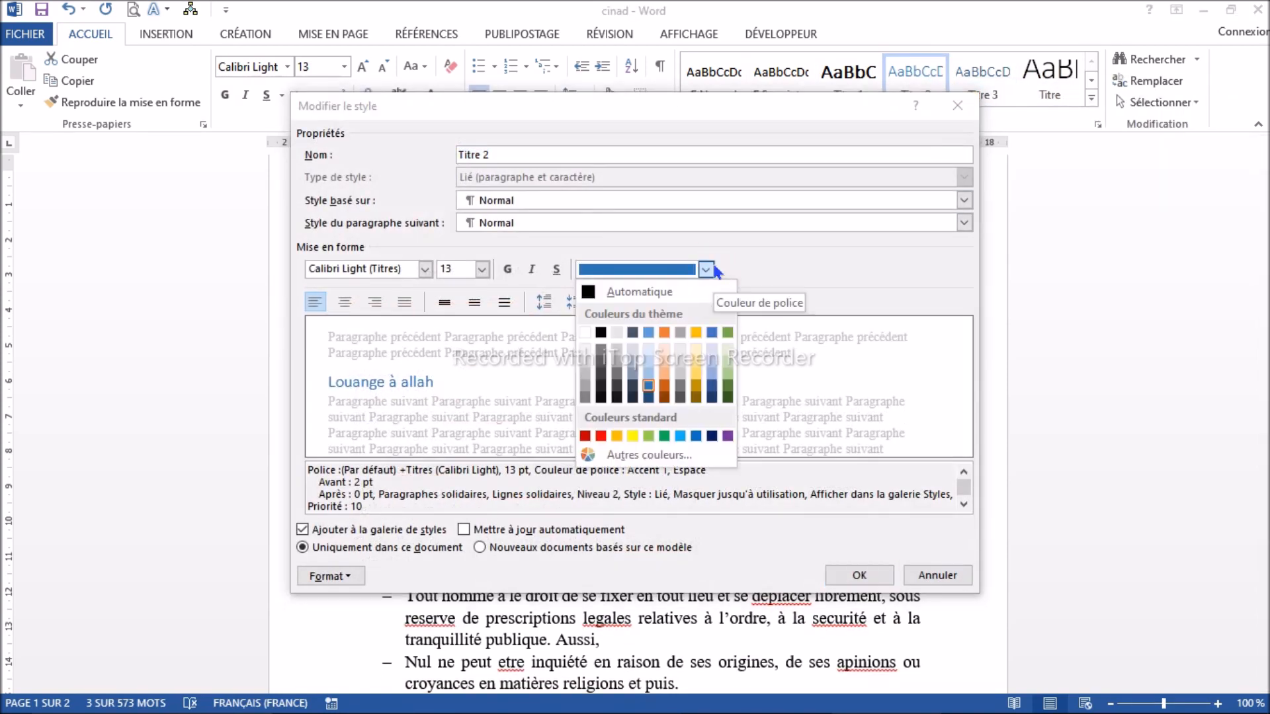
{"action": "left_click", "coordinate": [599, 332]}
{"action": "left_click", "coordinate": [853, 578]}
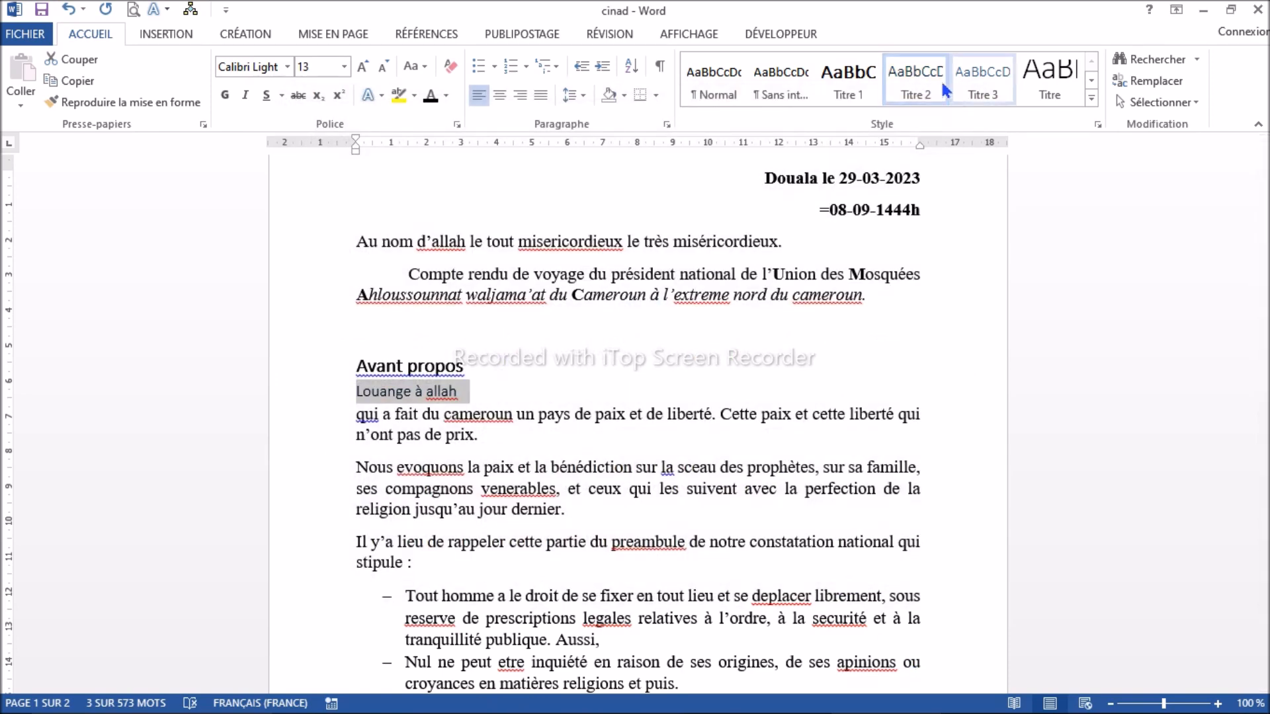
- Replace the "Avant propos" heading text with "CHAPITRE"
{"action": "left_click", "coordinate": [635, 369]}
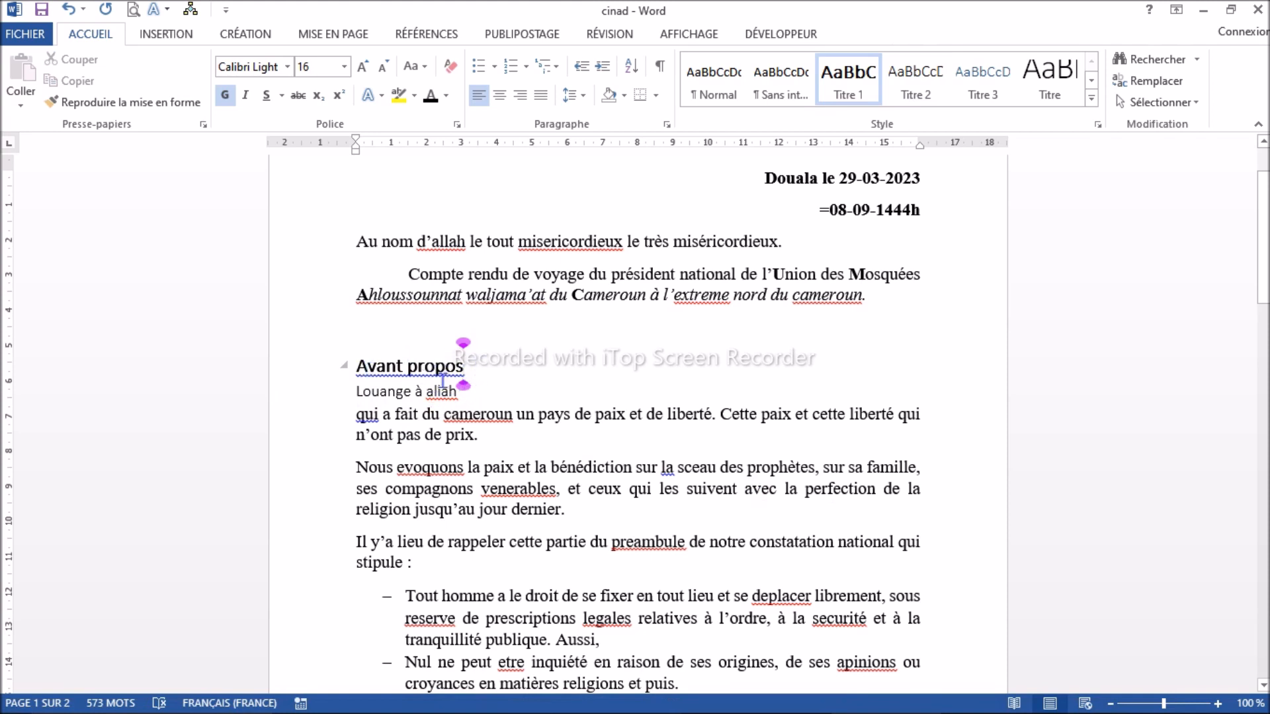
{"action": "left_click_drag", "start_coordinate": [466, 363], "coordinate": [373, 368]}
{"action": "type", "text": "C"}
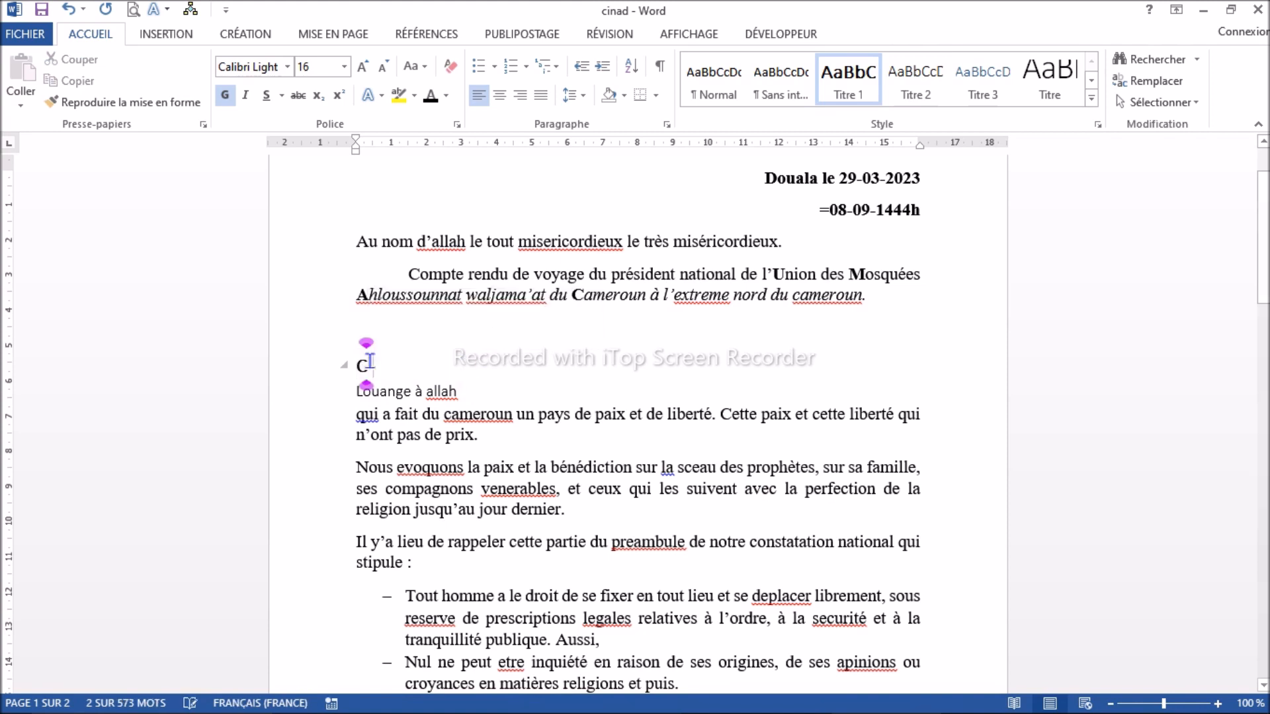
{"action": "type", "text": "HAPITRE"}
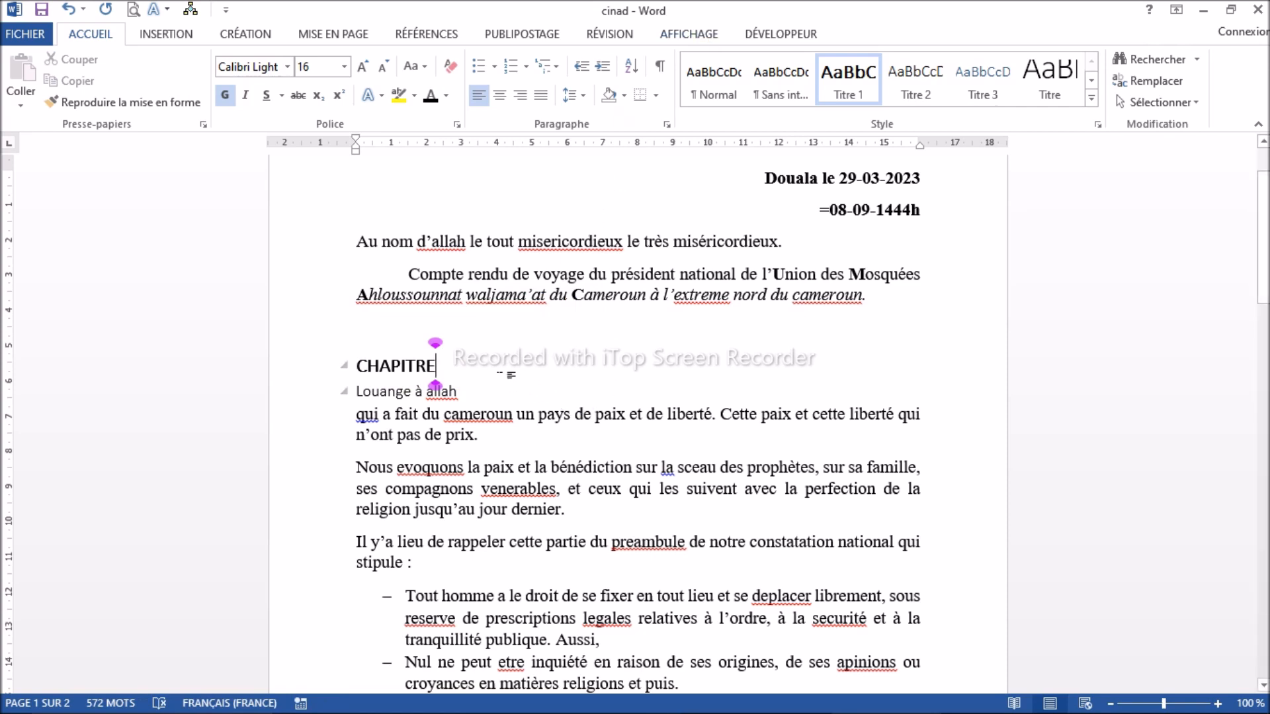
- Replace the "Louange à allah" subheading text with "SECTION 1"
{"action": "left_click", "coordinate": [468, 391]}
{"action": "key", "text": "BackSpace"}
{"action": "key", "text": "BackSpace"}
{"action": "key", "text": "BackSpace"}
{"action": "key", "text": "BackSpace"}
{"action": "key", "text": "BackSpace"}
{"action": "key", "text": "BackSpace"}
{"action": "key", "text": "BackSpace"}
{"action": "key", "text": "BackSpace"}
{"action": "key", "text": "BackSpace"}
{"action": "key", "text": "BackSpace"}
{"action": "key", "text": "BackSpace"}
{"action": "key", "text": "BackSpace"}
{"action": "key", "text": "BackSpace"}
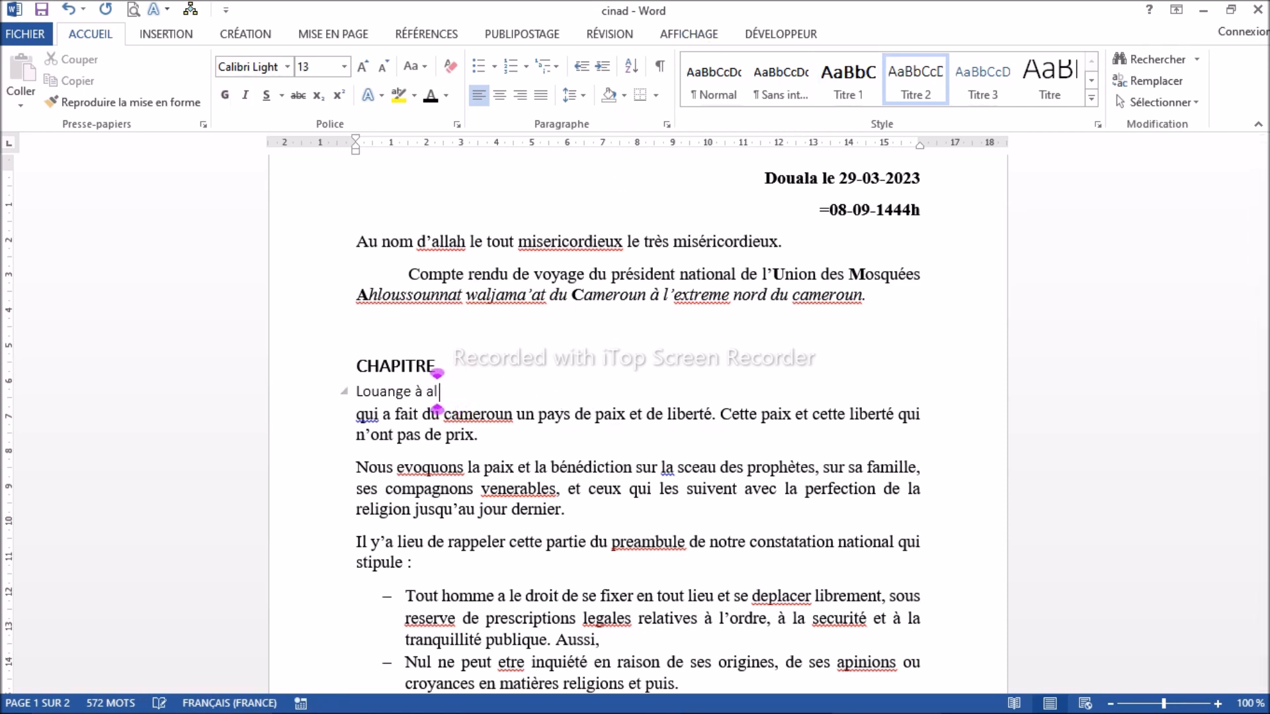
{"action": "key", "text": "BackSpace"}
{"action": "key", "text": "BackSpace"}
{"action": "type", "text": "SECT"}
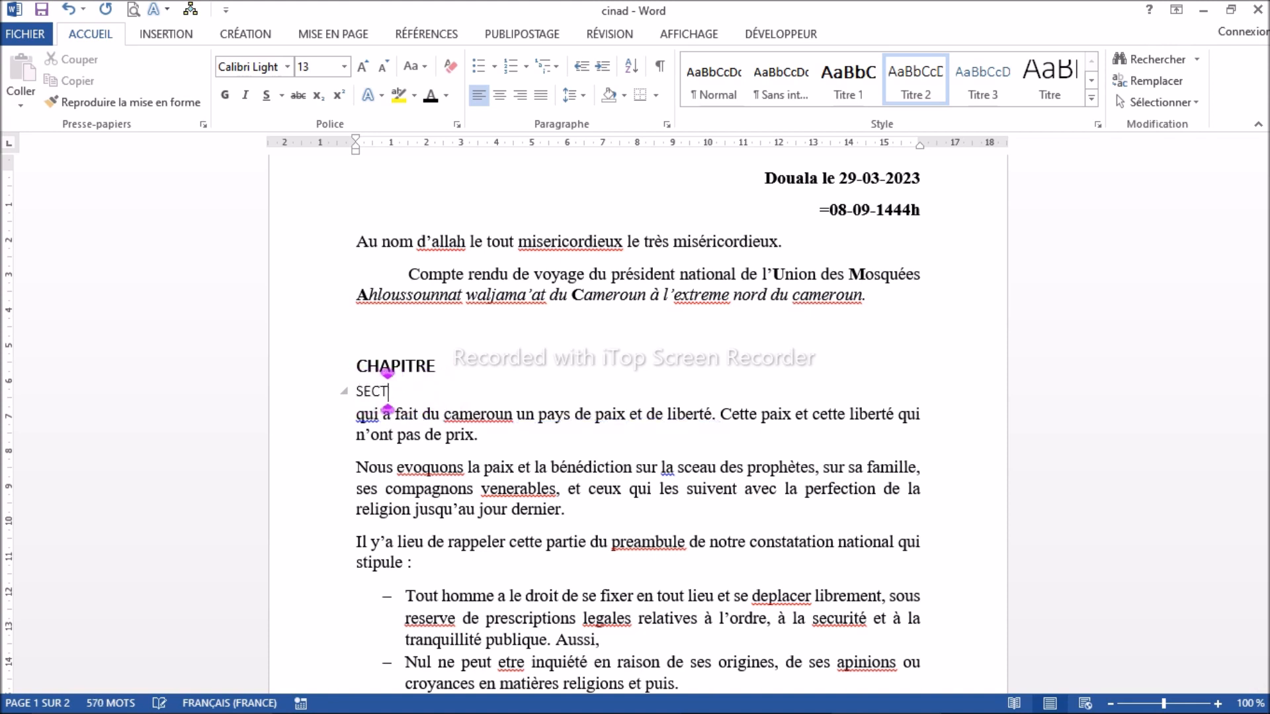
{"action": "type", "text": "ION 1"}
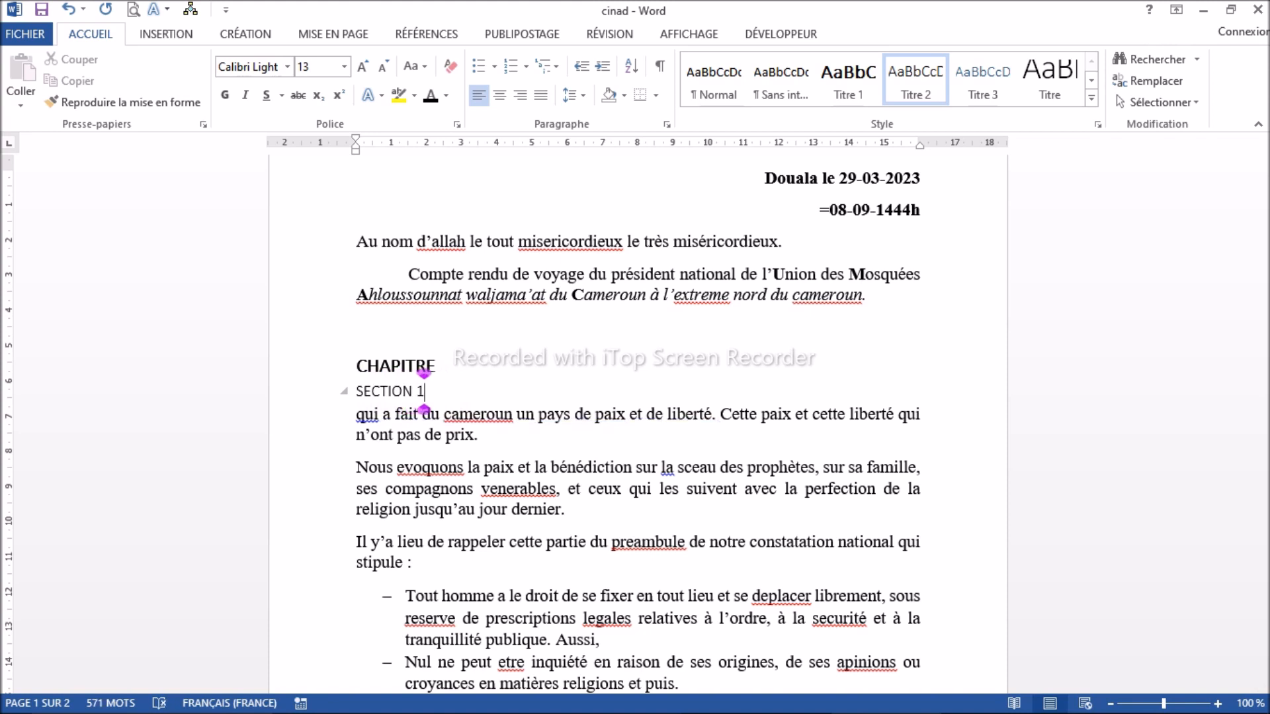
- Add the line "I. ETUDE" below "SECTION 1" and apply the Titre 3 style to it
{"action": "key", "text": "Return"}
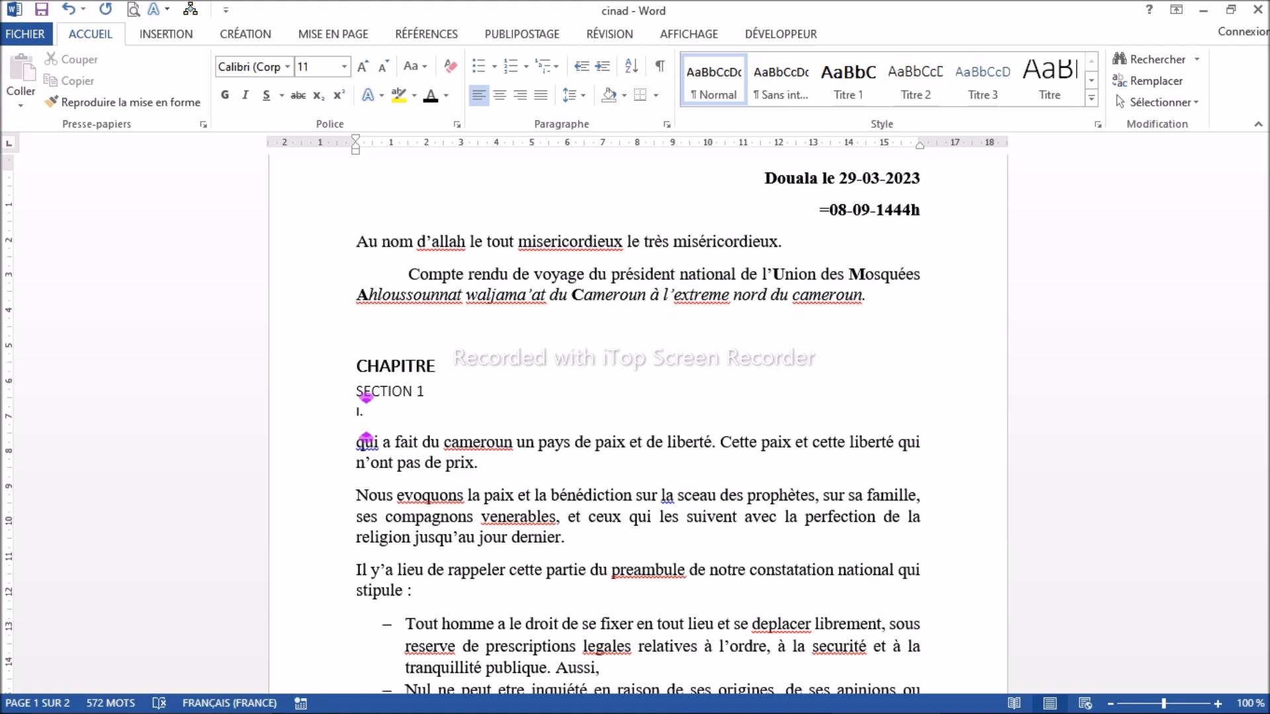
{"action": "type", "text": "ETUDE"}
{"action": "left_click_drag", "start_coordinate": [408, 414], "coordinate": [341, 414]}
{"action": "left_click", "coordinate": [989, 78]}
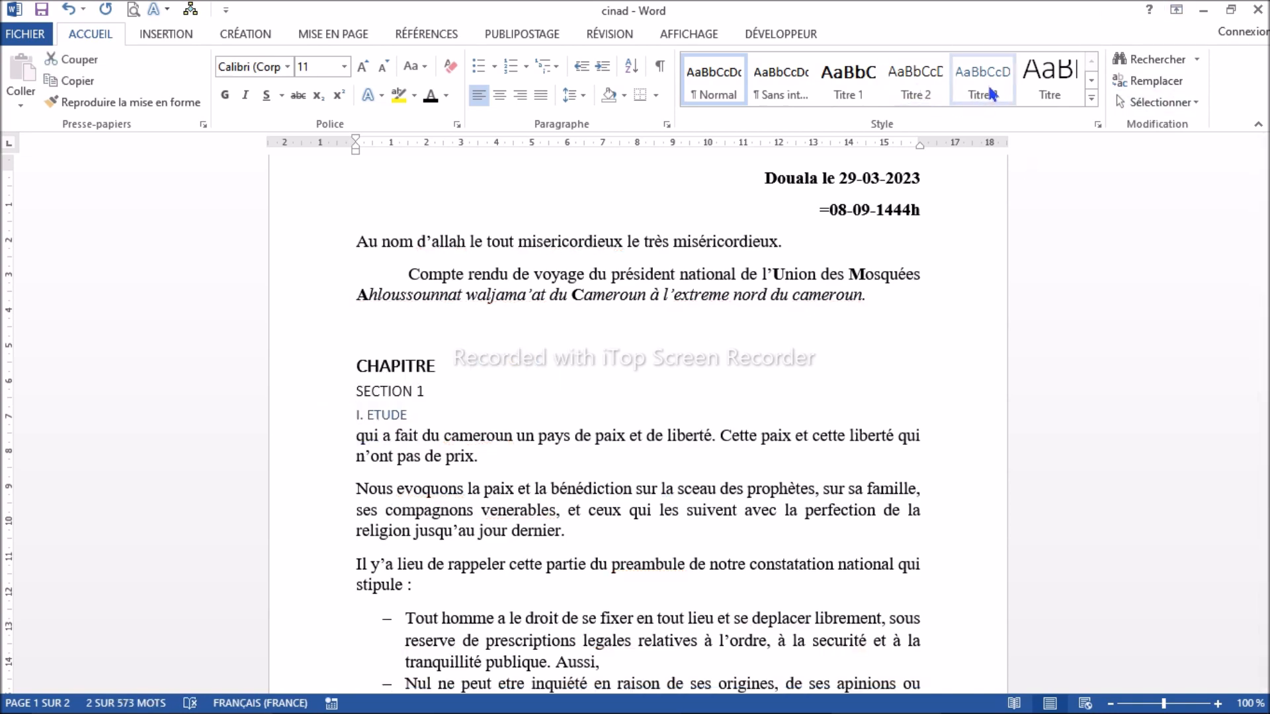
- Modify the Titre 3 style to use the black theme colour for its font
{"action": "right_click", "coordinate": [988, 70]}
{"action": "left_click", "coordinate": [853, 109]}
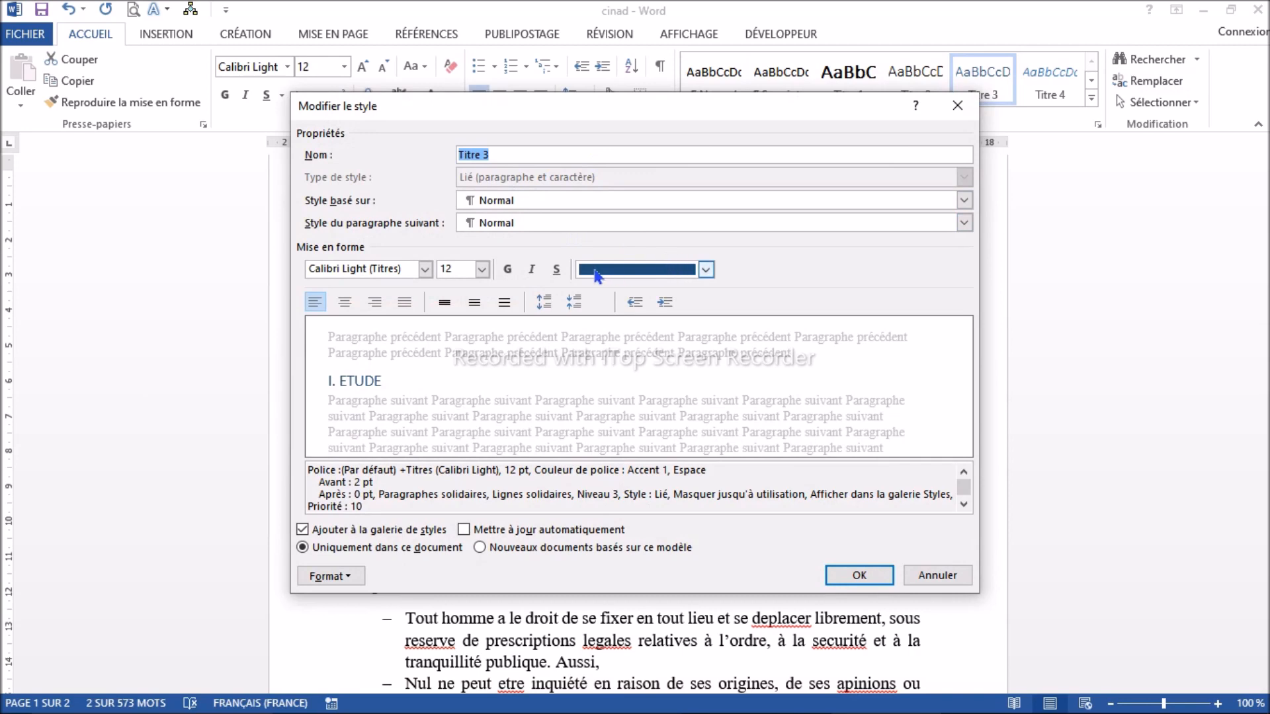
{"action": "left_click", "coordinate": [705, 269]}
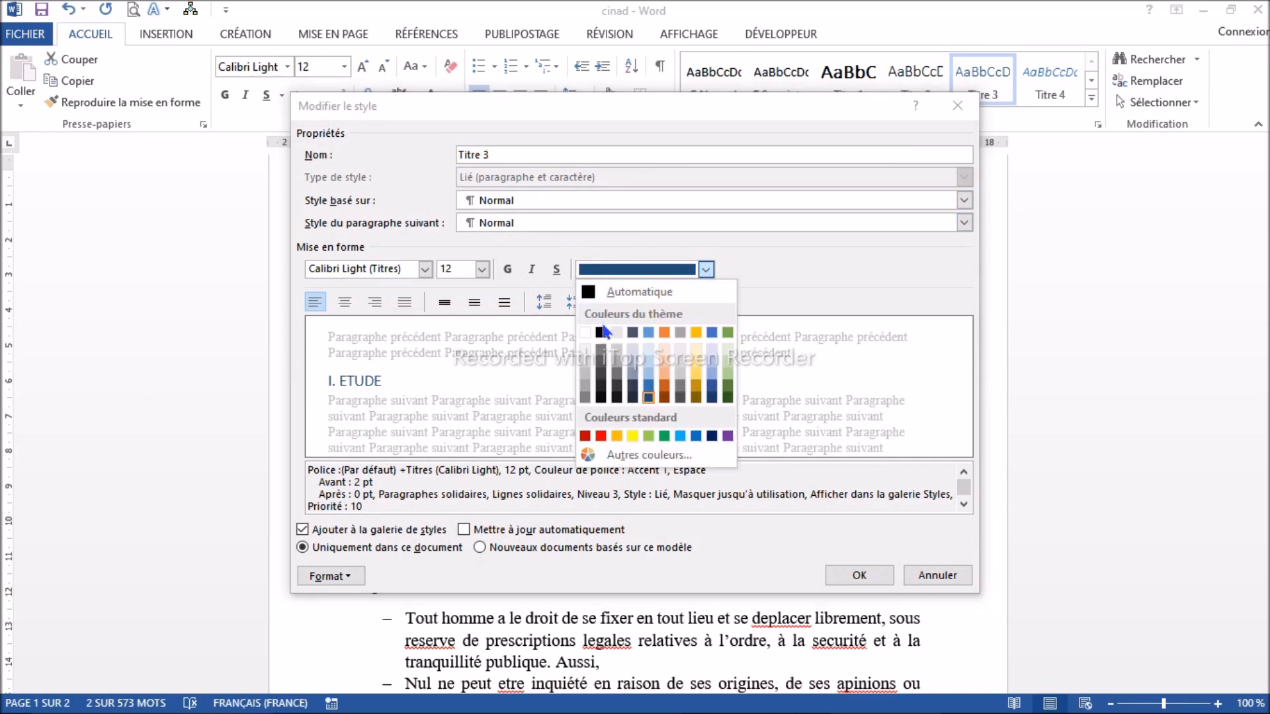
{"action": "left_click", "coordinate": [602, 332]}
{"action": "left_click", "coordinate": [858, 574]}
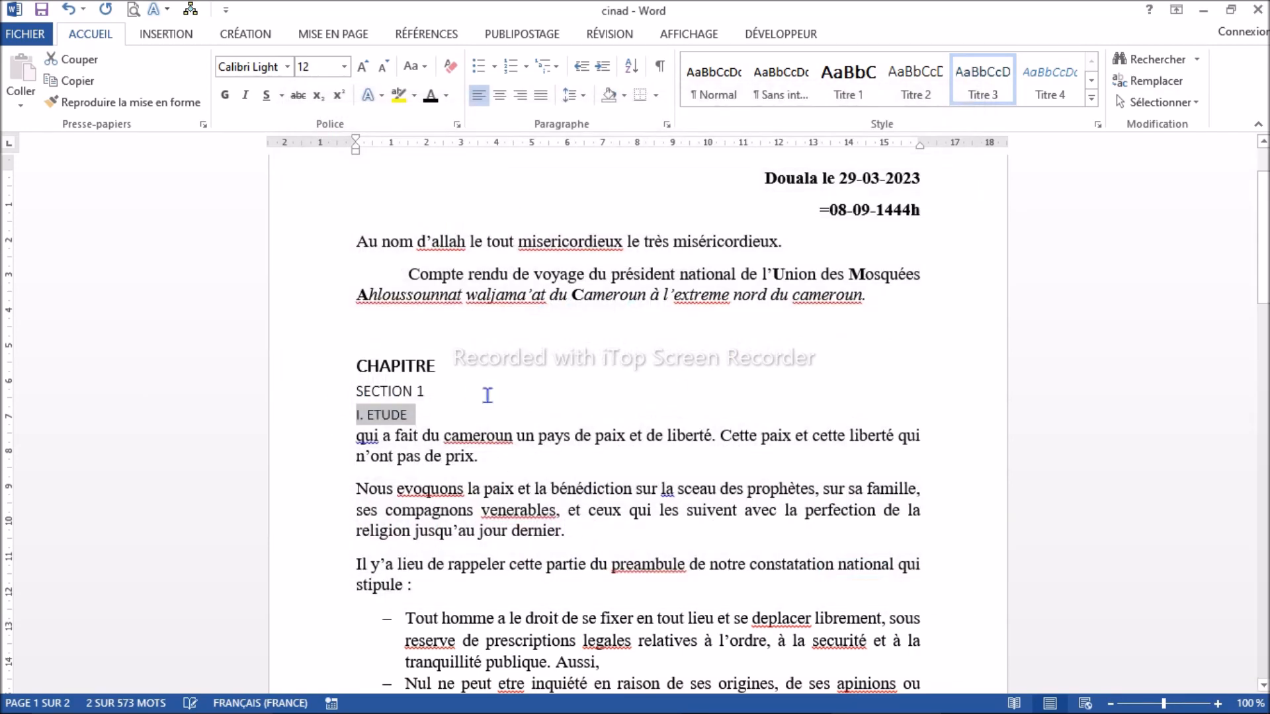
- Add the line "A. Primaire" below "I. ETUDE" and apply the Titre 4 style to it
{"action": "left_click", "coordinate": [426, 414]}
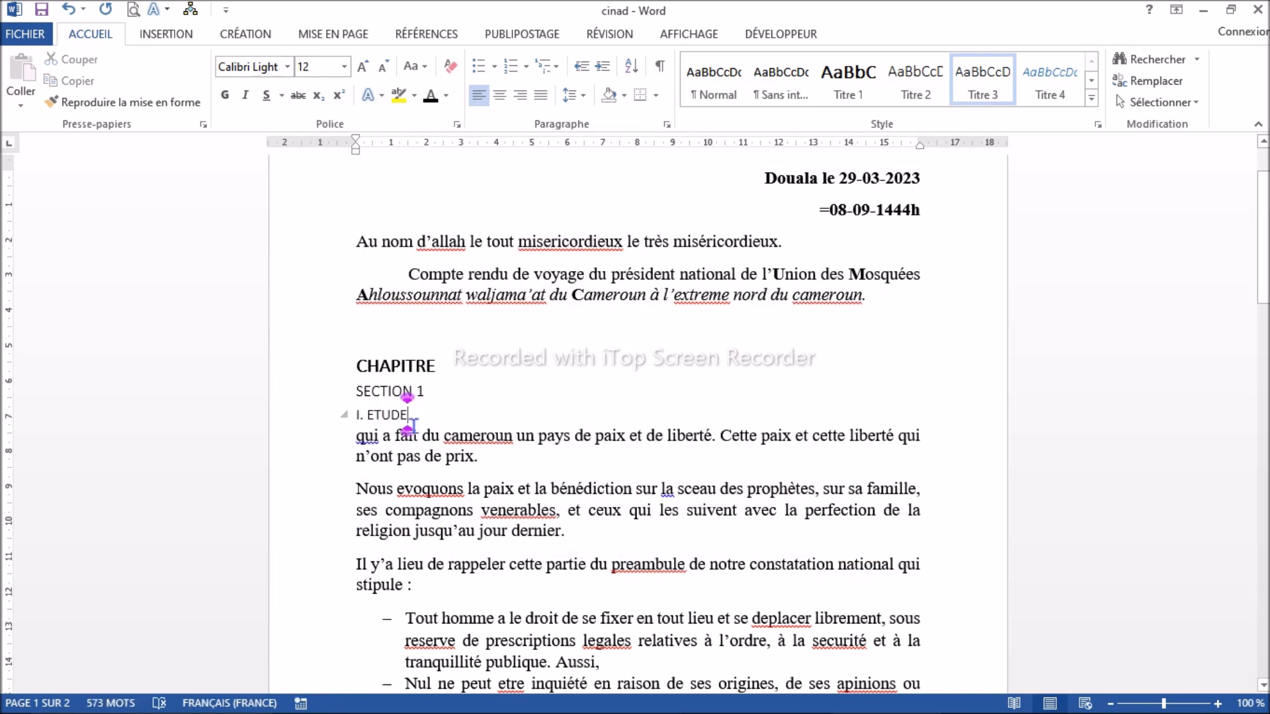
{"action": "key", "text": "Return"}
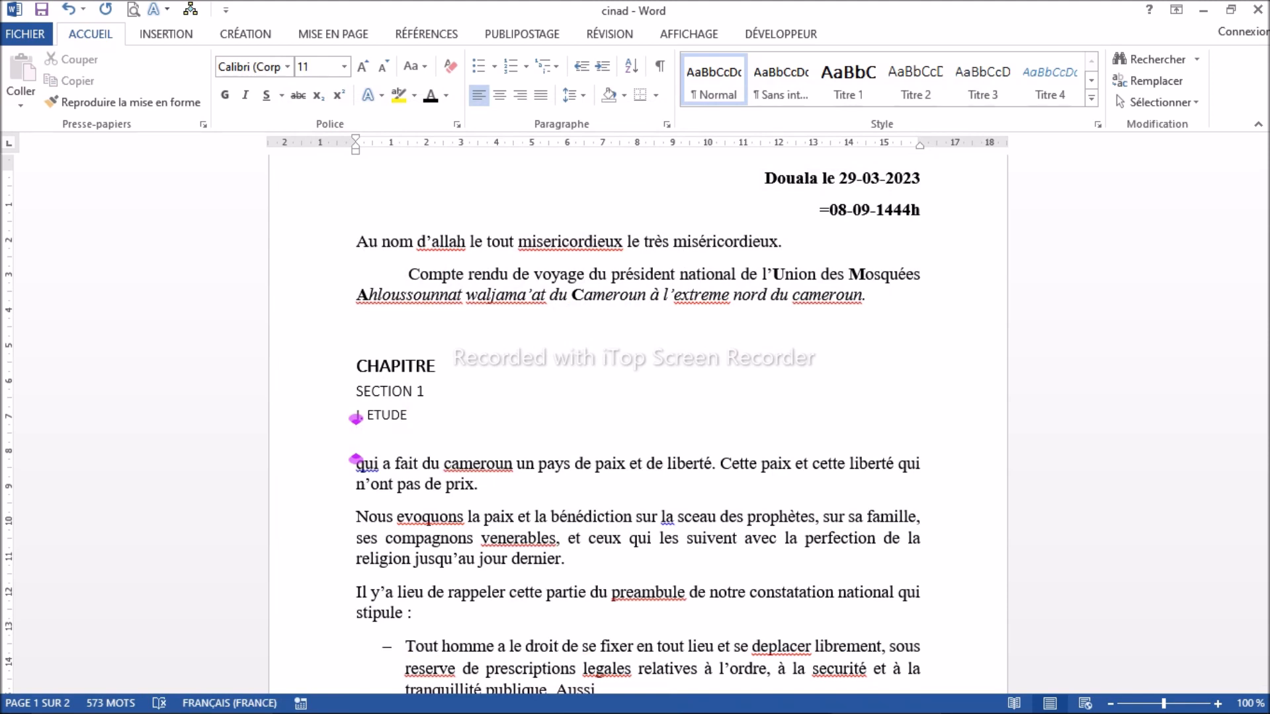
{"action": "type", "text": "A. Prima"}
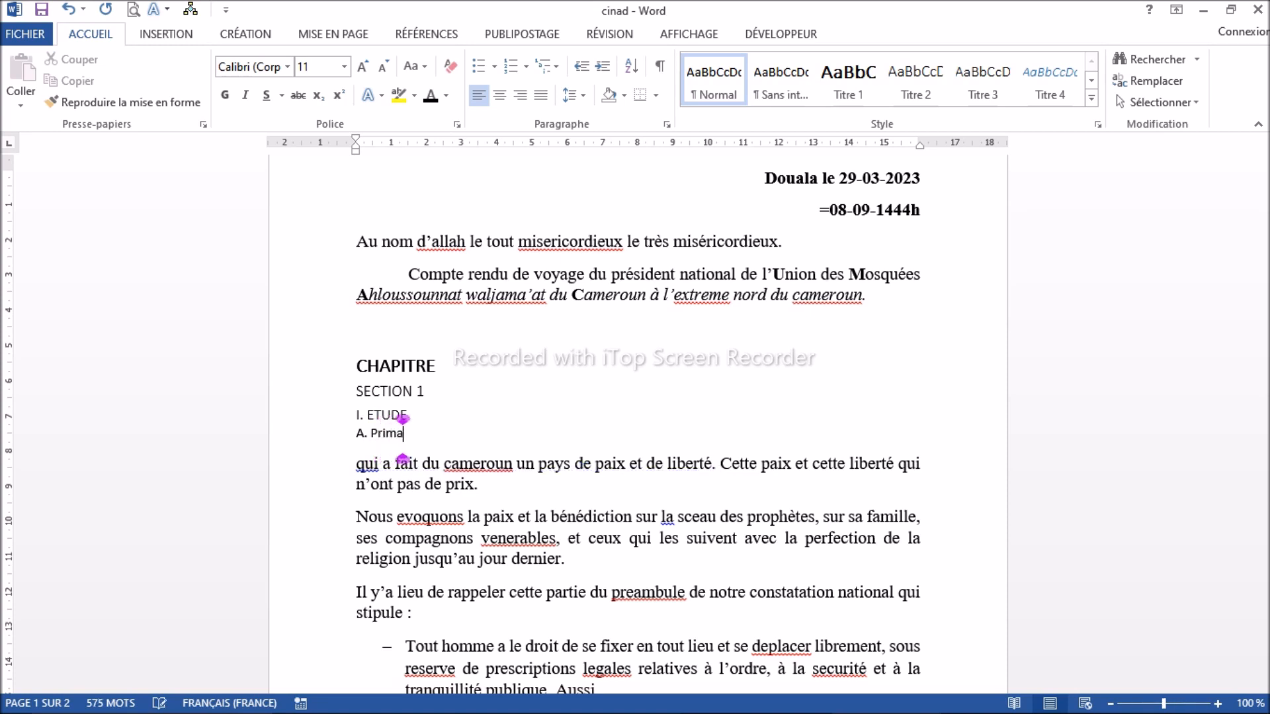
{"action": "type", "text": "ire"}
{"action": "left_click_drag", "start_coordinate": [419, 433], "coordinate": [351, 433]}
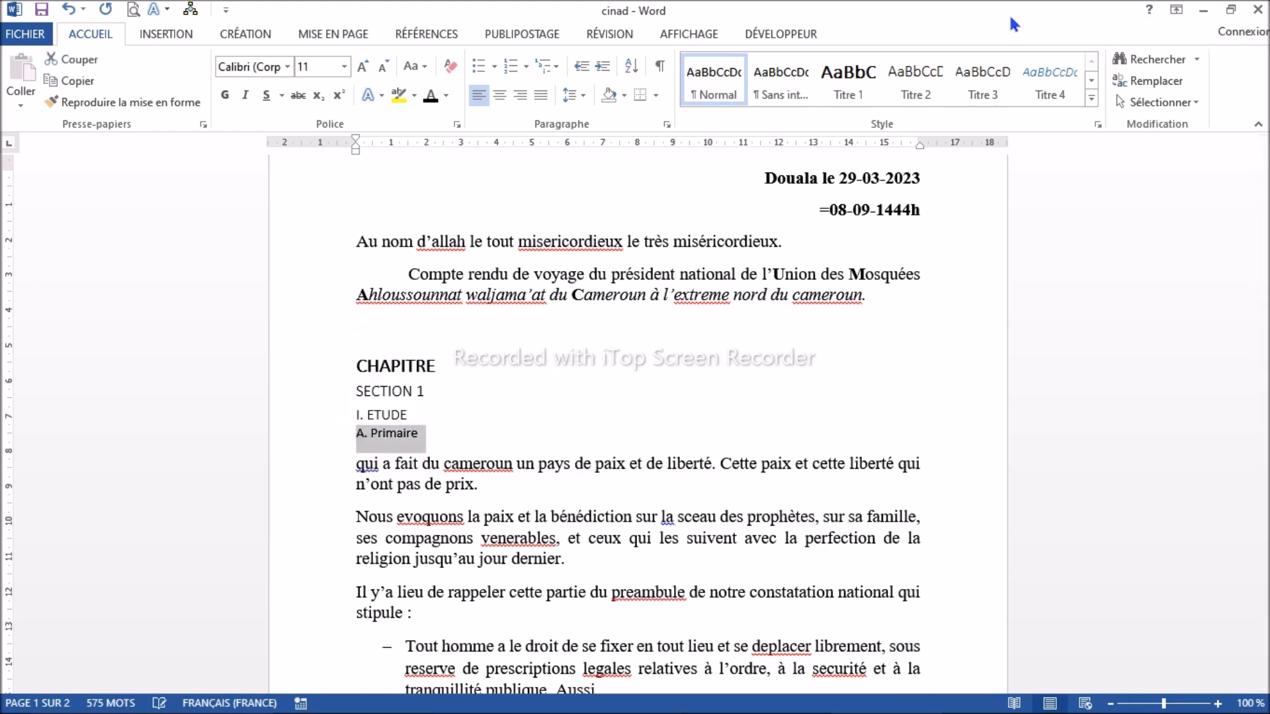
{"action": "left_click", "coordinate": [1050, 78]}
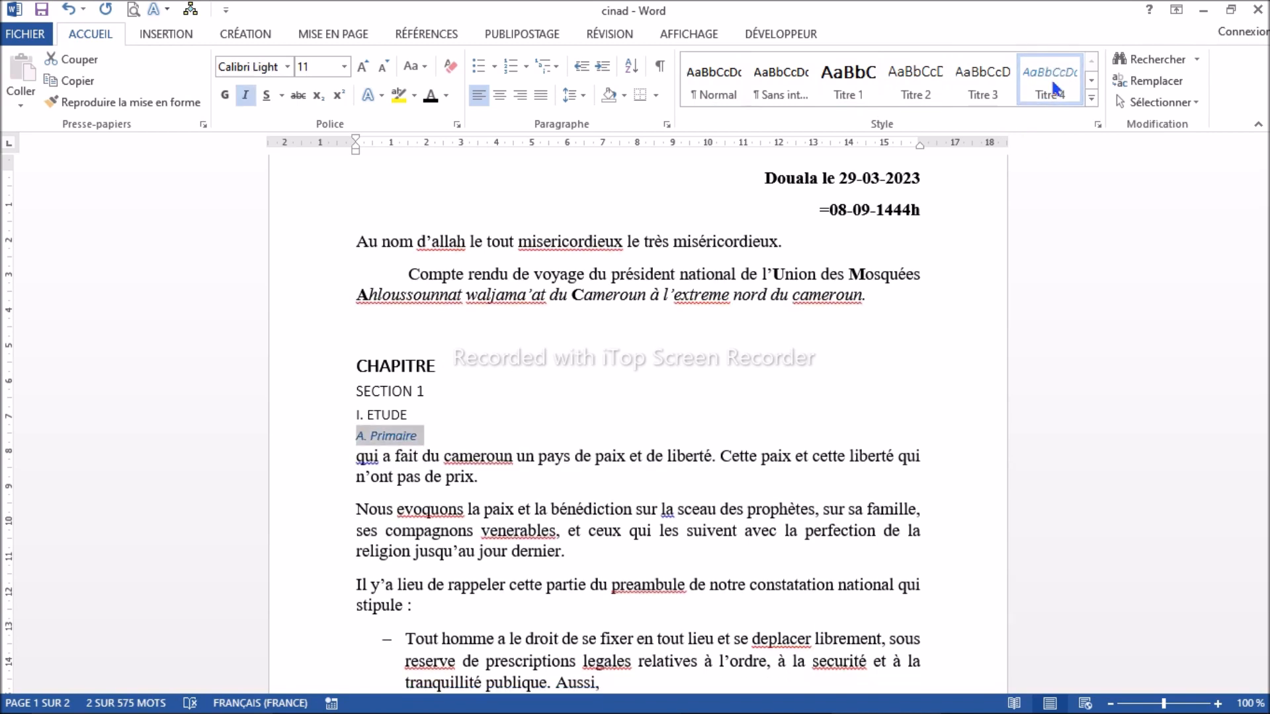
{"action": "left_click", "coordinate": [714, 487]}
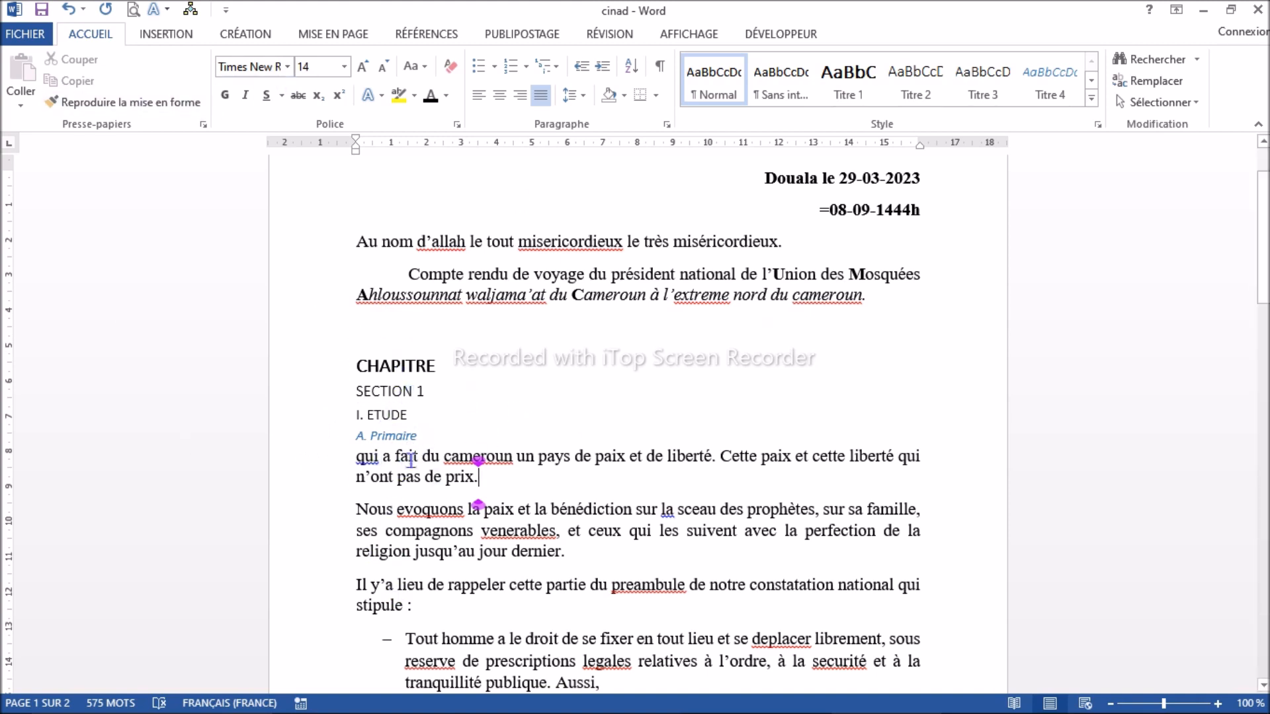
- Start a new line after the document's last paragraph and insert a blank page there
{"action": "scroll", "coordinate": [494, 488], "scroll_direction": "down", "scroll_amount": 12}
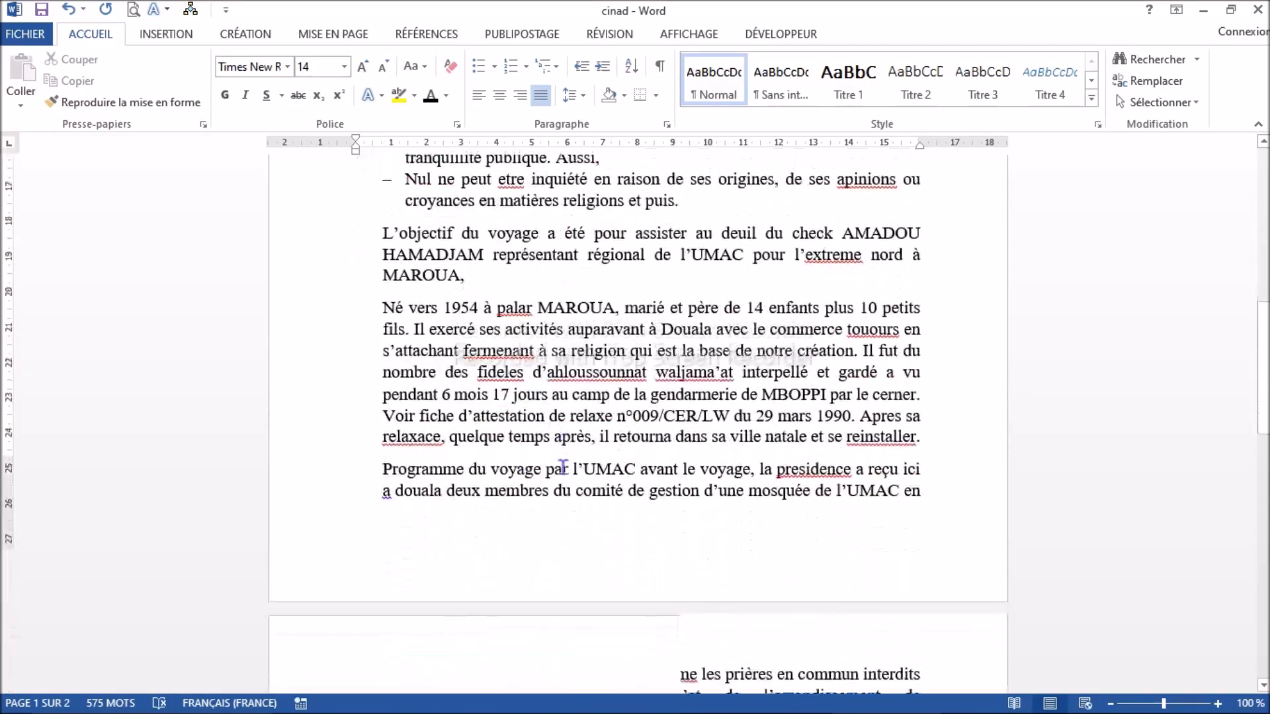
{"action": "scroll", "coordinate": [580, 457], "scroll_direction": "down", "scroll_amount": 10}
{"action": "left_click", "coordinate": [921, 283]}
{"action": "key", "text": "Return"}
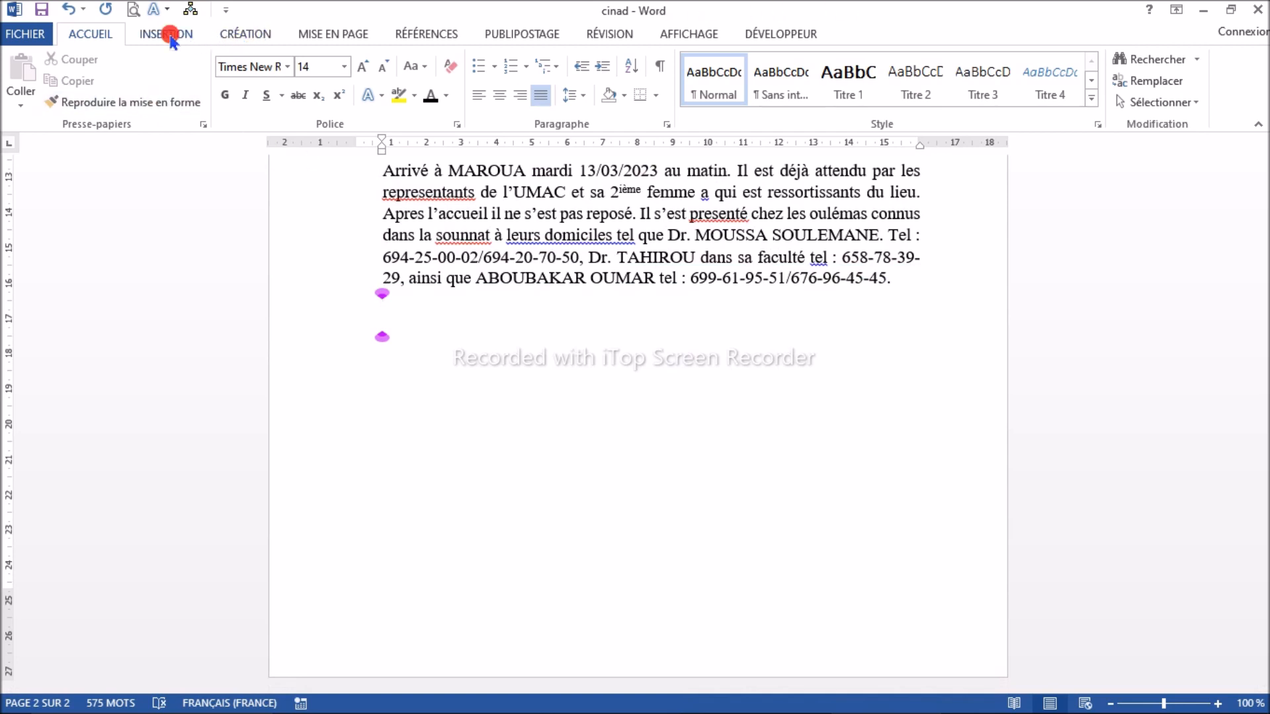
{"action": "left_click", "coordinate": [166, 34]}
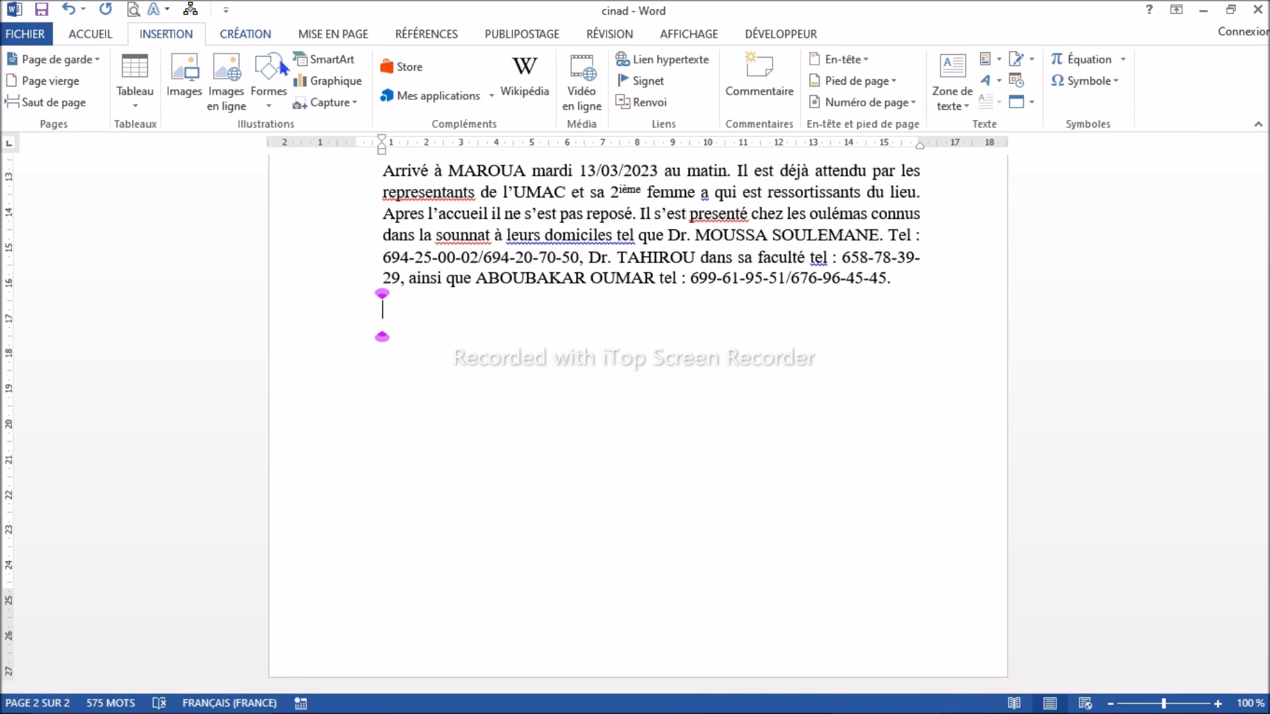
{"action": "left_click", "coordinate": [74, 81]}
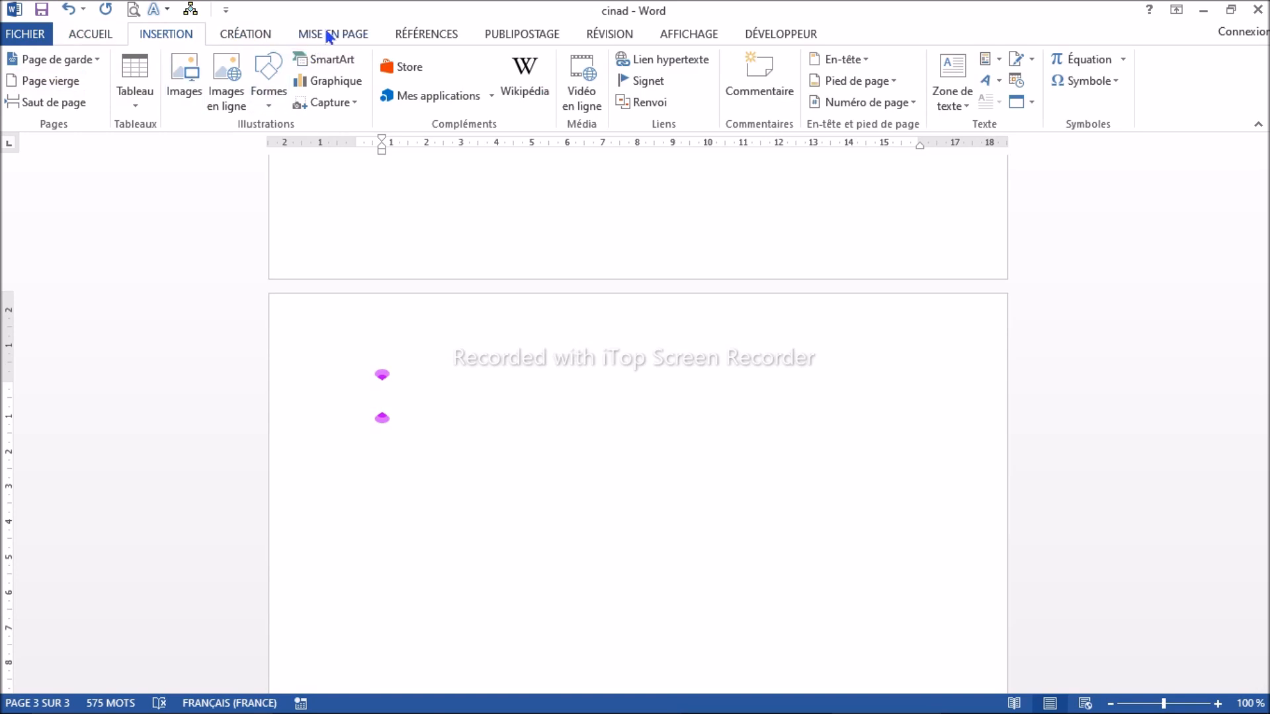
{"action": "left_click", "coordinate": [244, 31]}
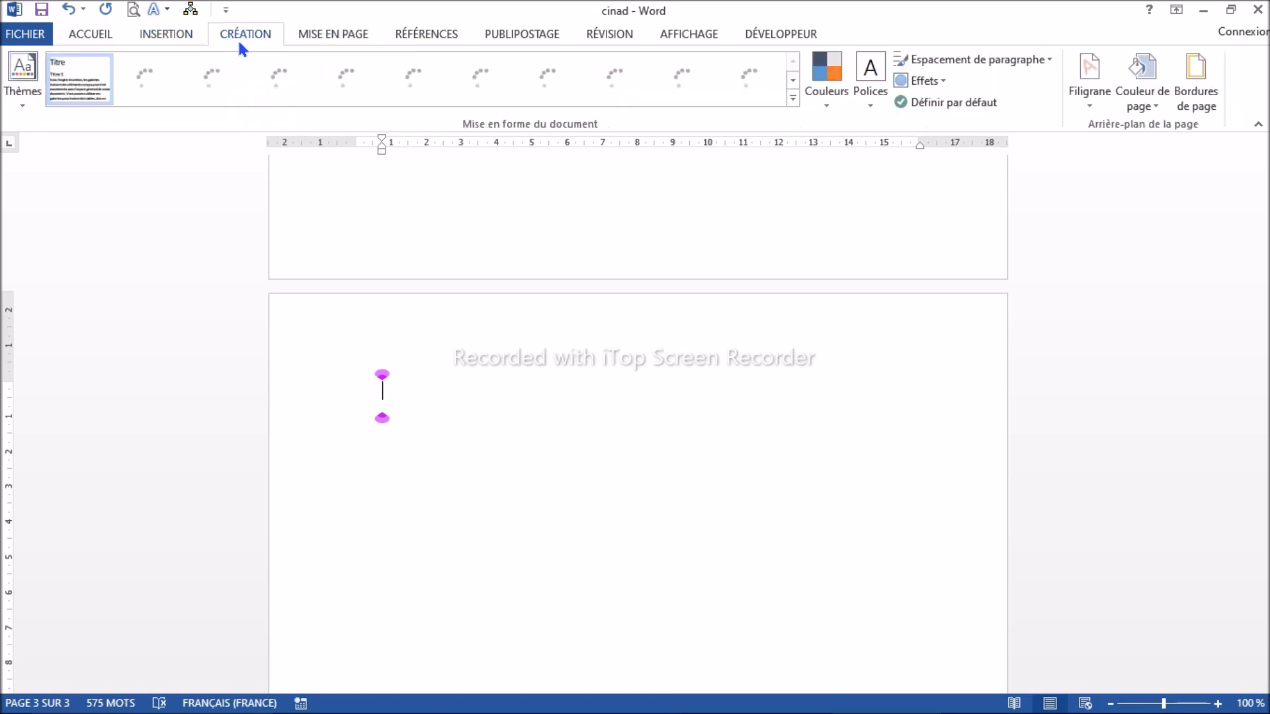
{"action": "left_click", "coordinate": [98, 35]}
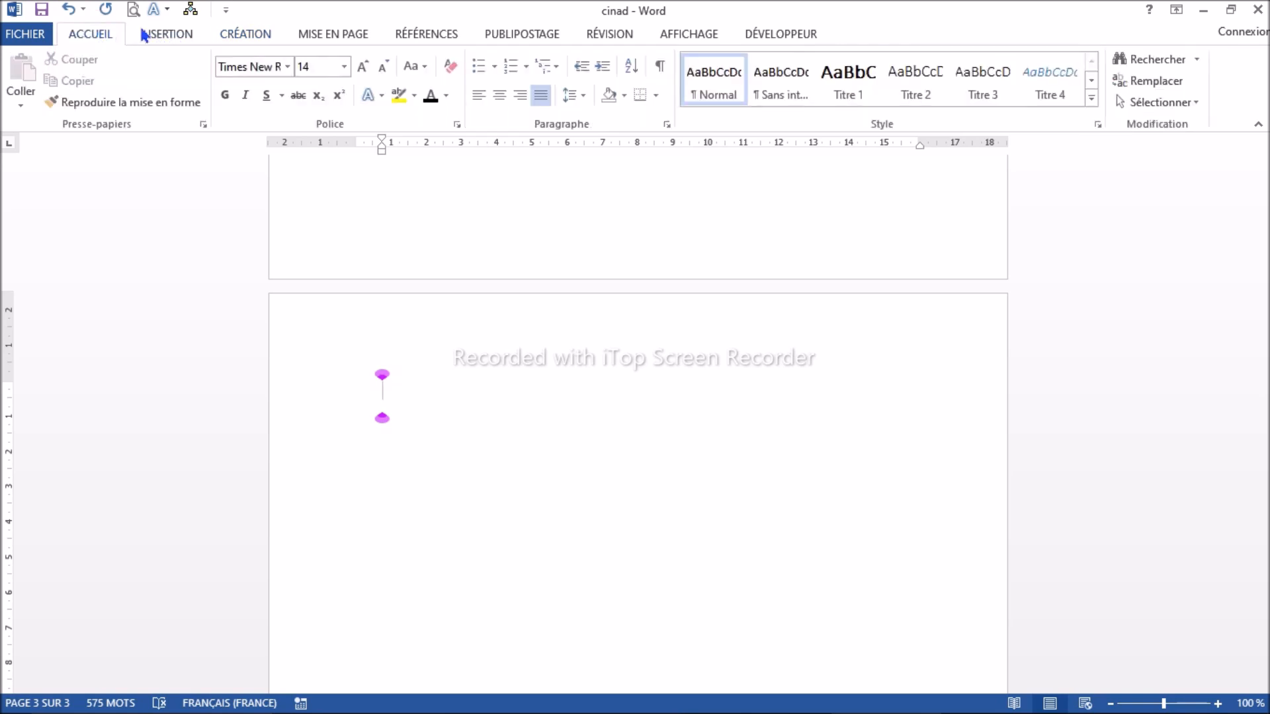
{"action": "left_click", "coordinate": [165, 34]}
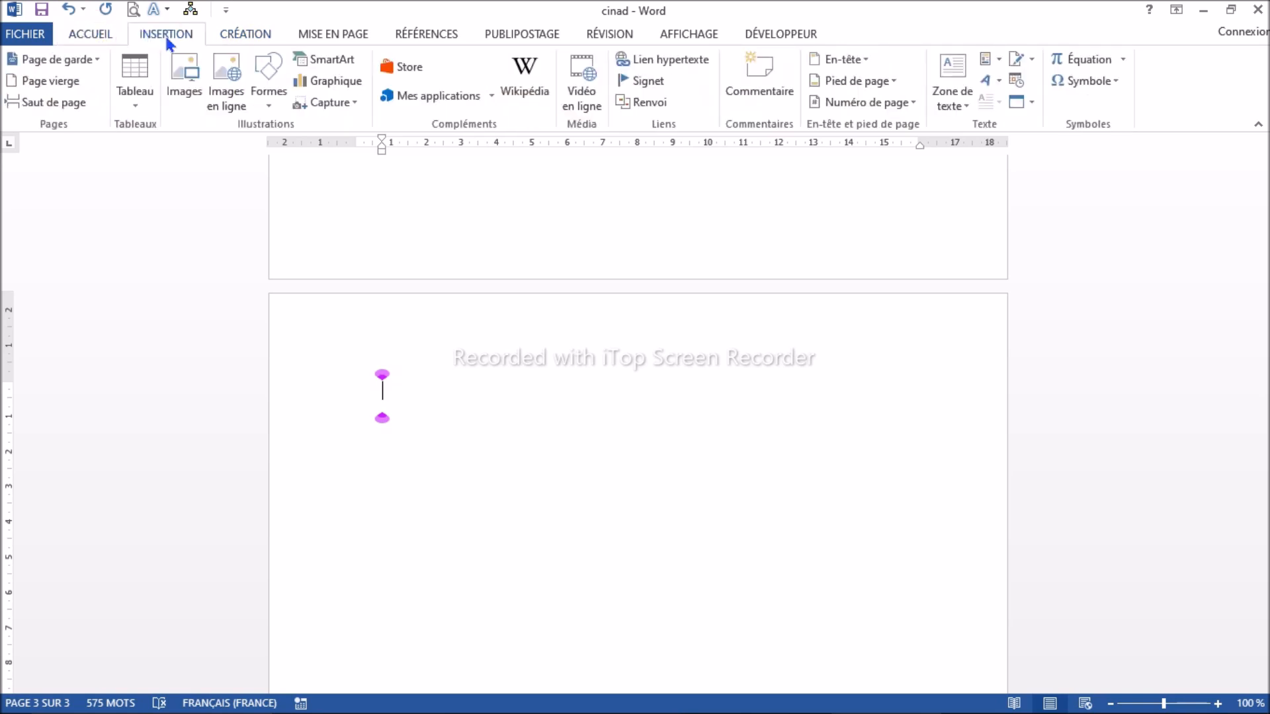
{"action": "left_click", "coordinate": [268, 41]}
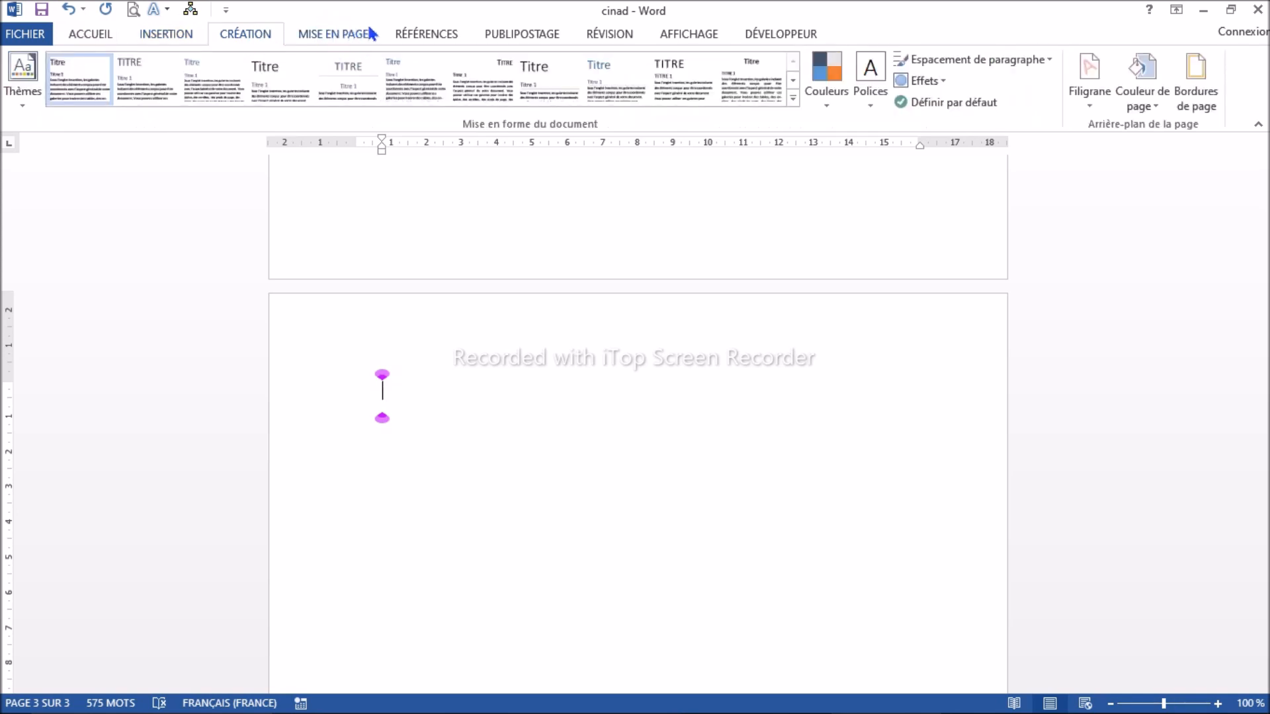
{"action": "left_click", "coordinate": [363, 33]}
- Insert a custom table of contents limited to 2 heading levels on the new blank page
{"action": "left_click", "coordinate": [416, 34]}
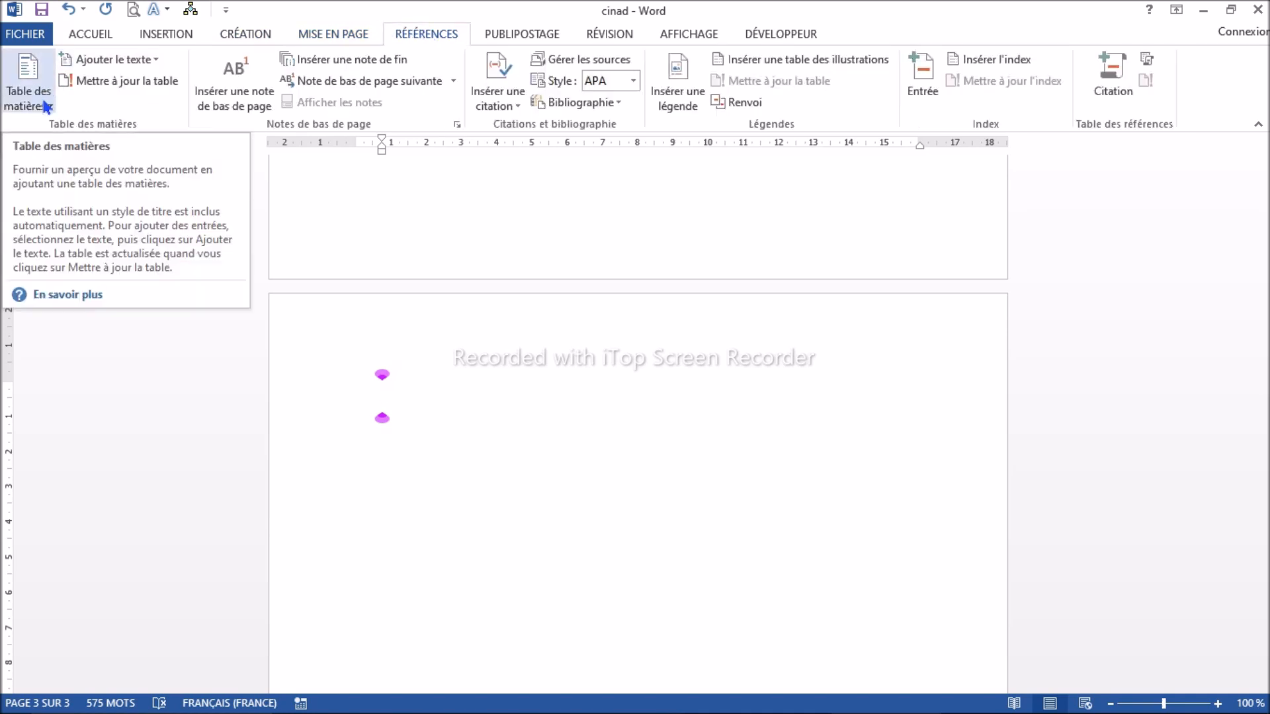
{"action": "left_click", "coordinate": [42, 99]}
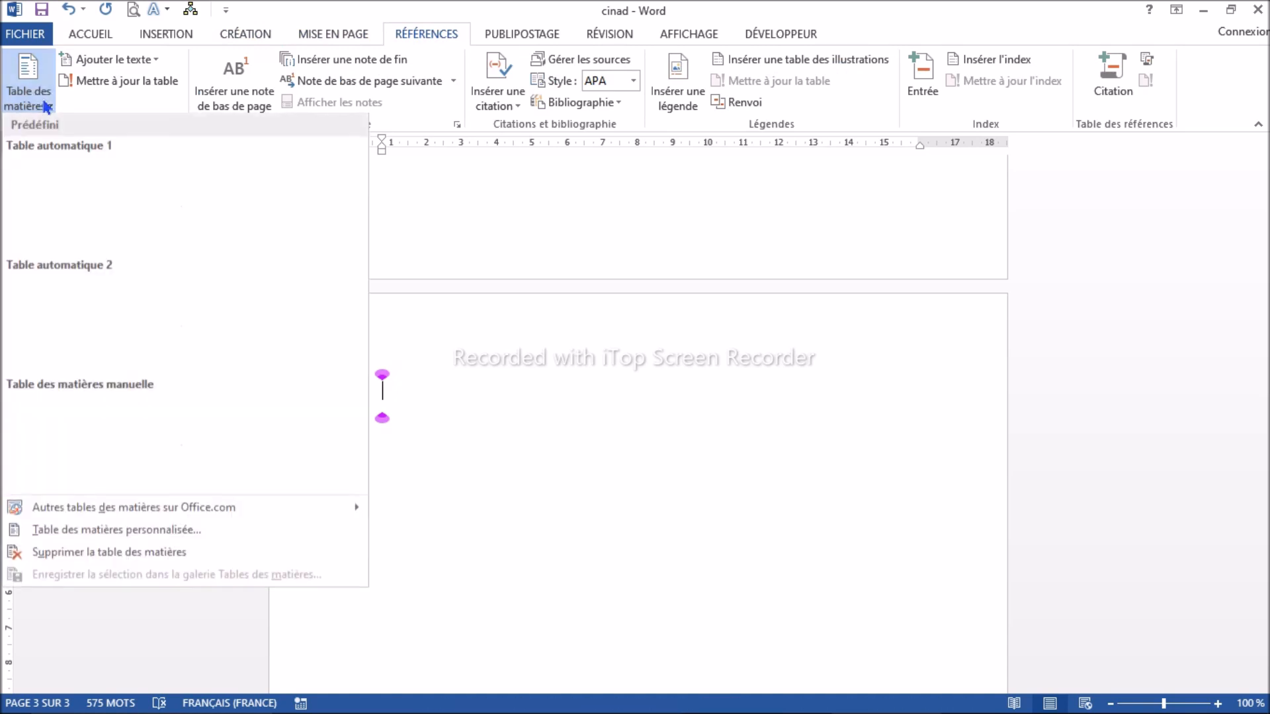
{"action": "left_click", "coordinate": [205, 530]}
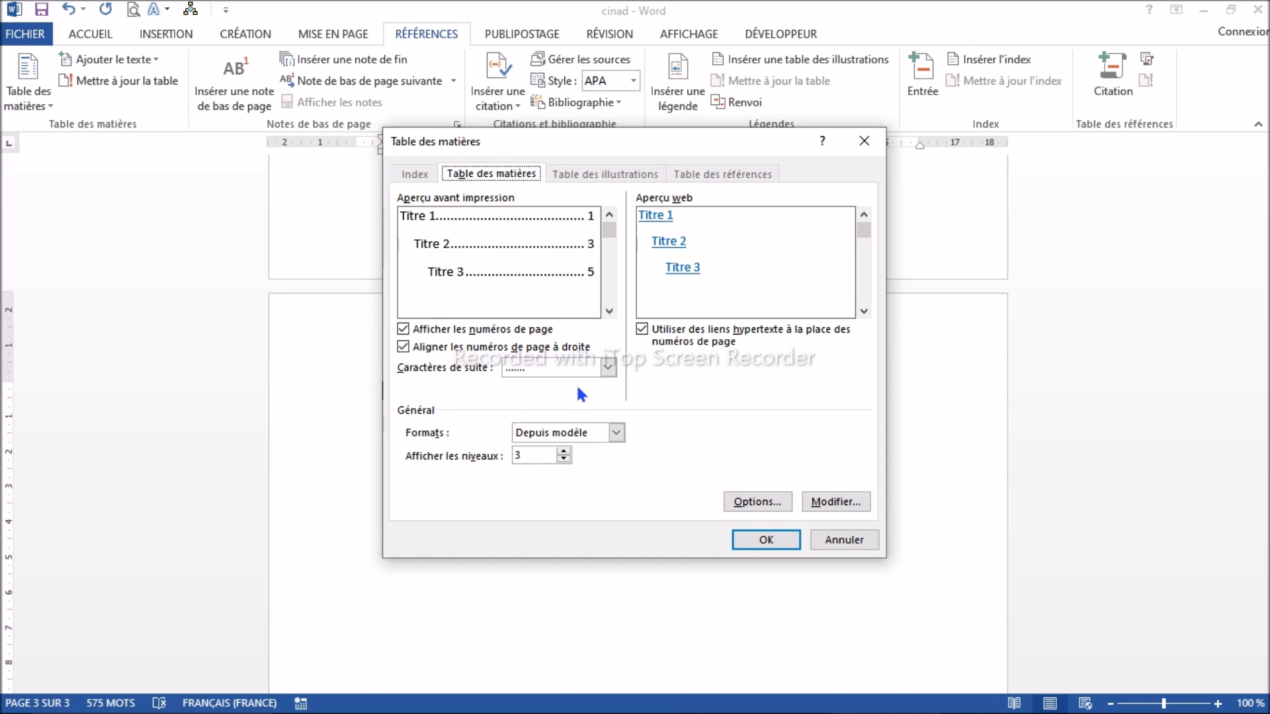
{"action": "left_click", "coordinate": [563, 459]}
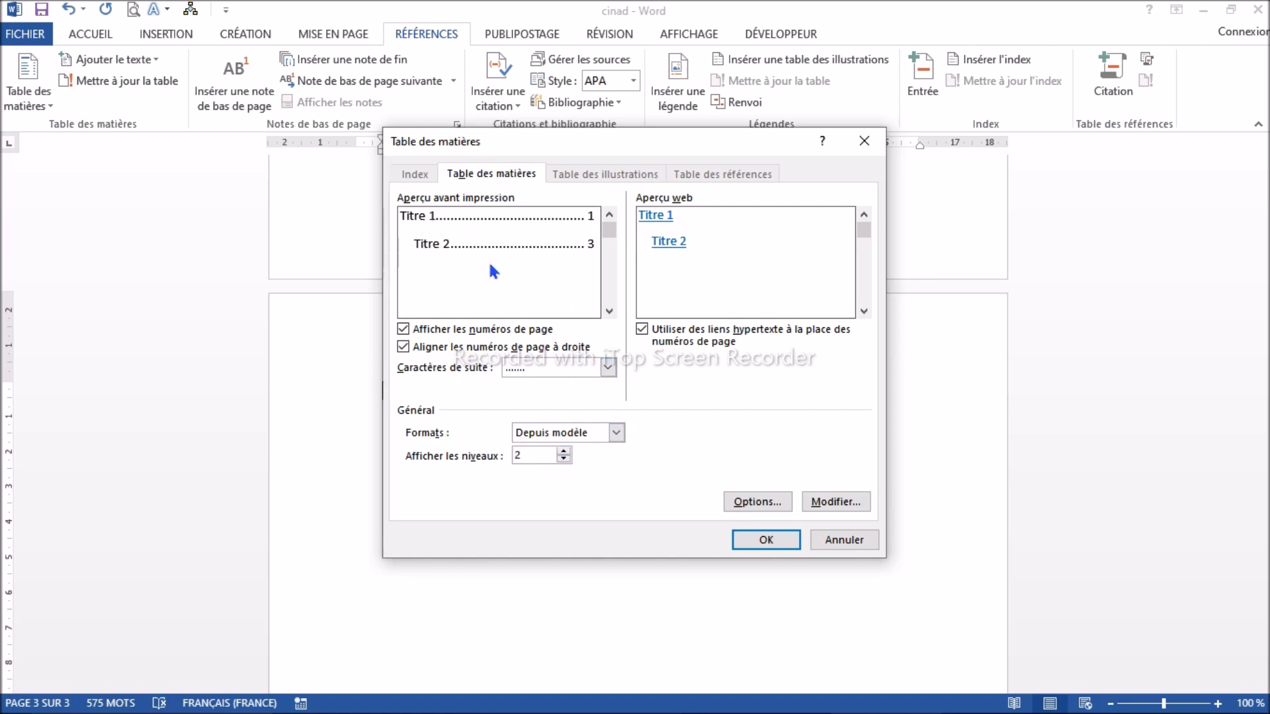
{"action": "left_click", "coordinate": [776, 537]}
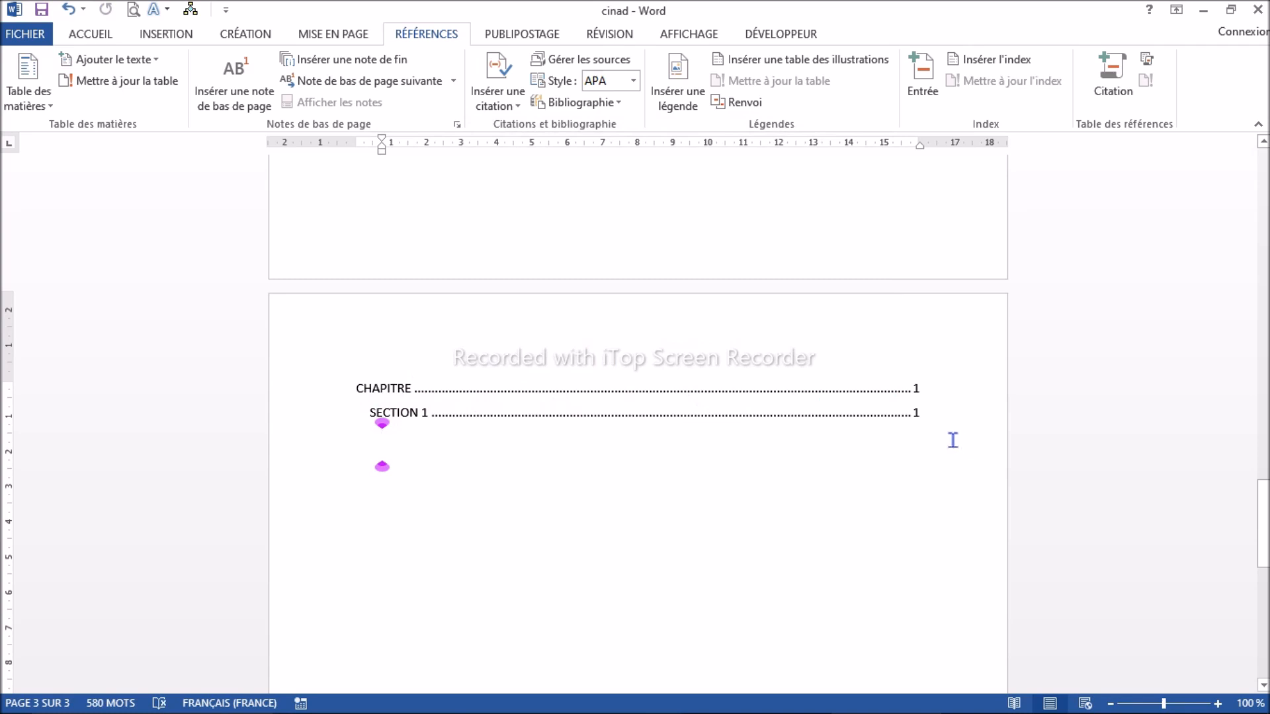
- Add the title "SOMMAIRE" on its own line above the two-level table of contents
{"action": "left_click", "coordinate": [612, 360]}
{"action": "left_click", "coordinate": [910, 354]}
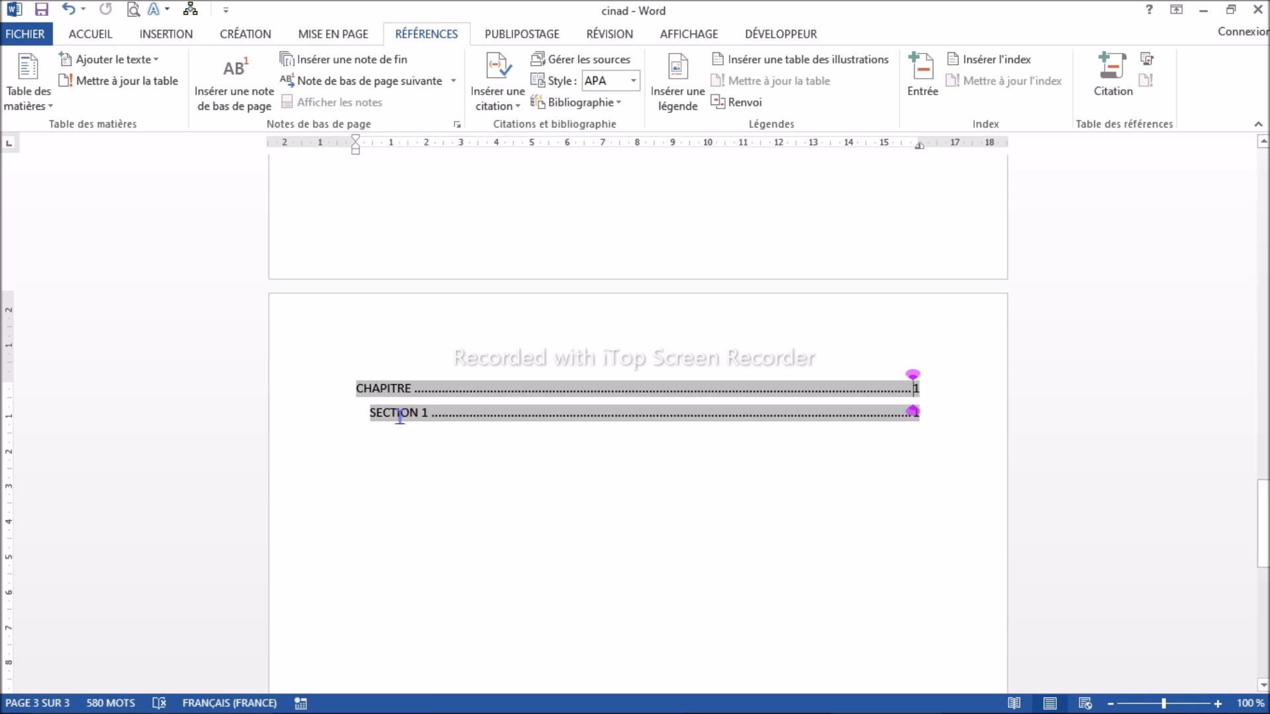
{"action": "left_click", "coordinate": [353, 386]}
{"action": "key", "text": "Return"}
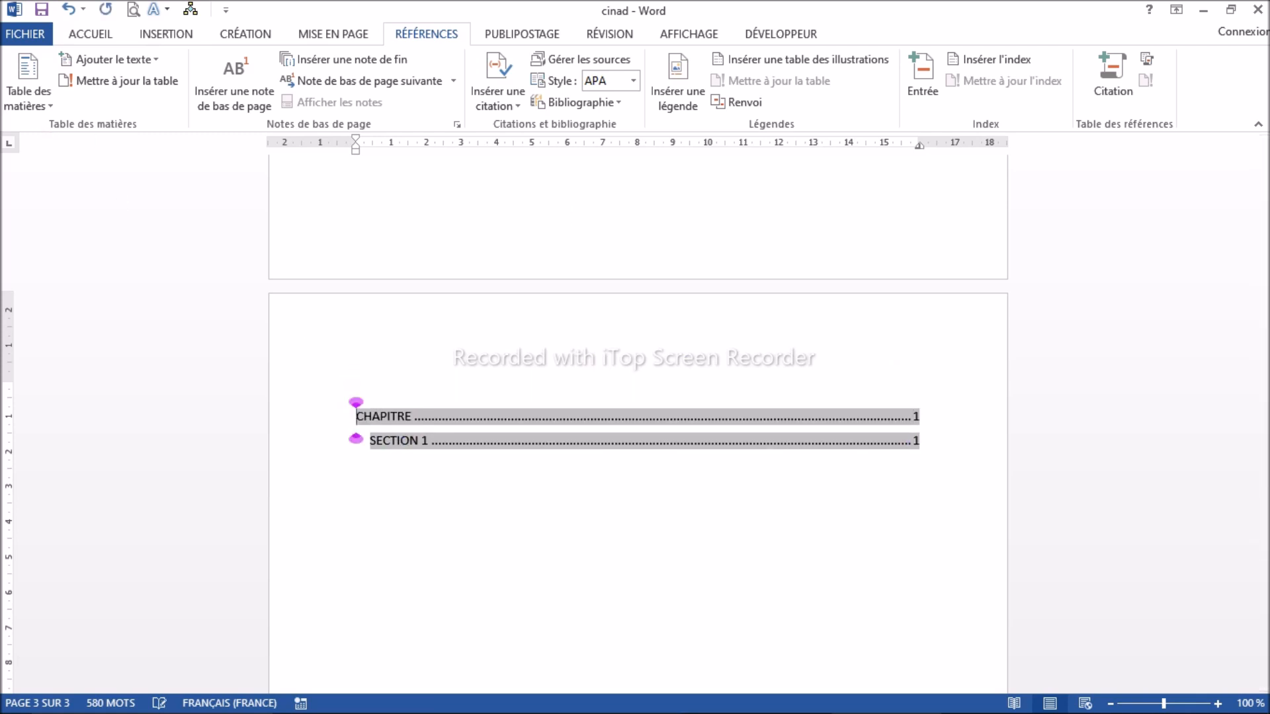
{"action": "left_click", "coordinate": [587, 361]}
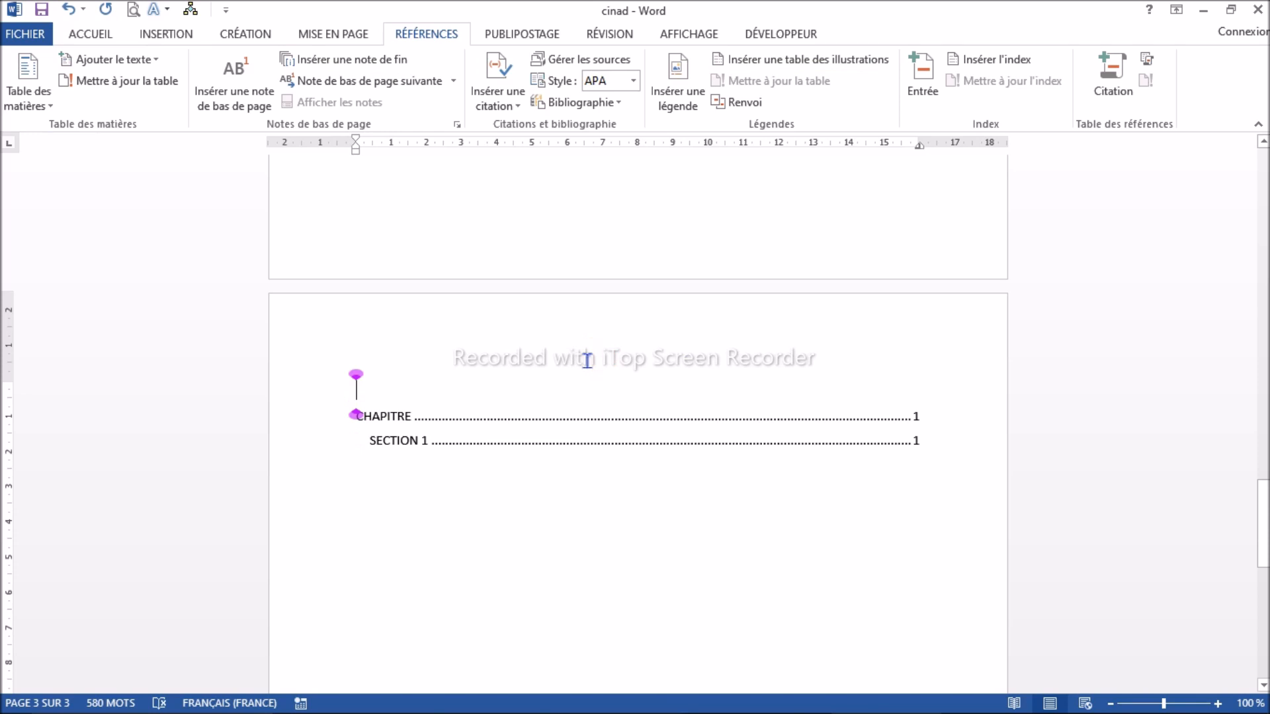
{"action": "type", "text": "soi"}
{"action": "key", "text": "BackSpace"}
{"action": "key", "text": "BackSpace"}
{"action": "key", "text": "BackSpace"}
{"action": "type", "text": "SO"}
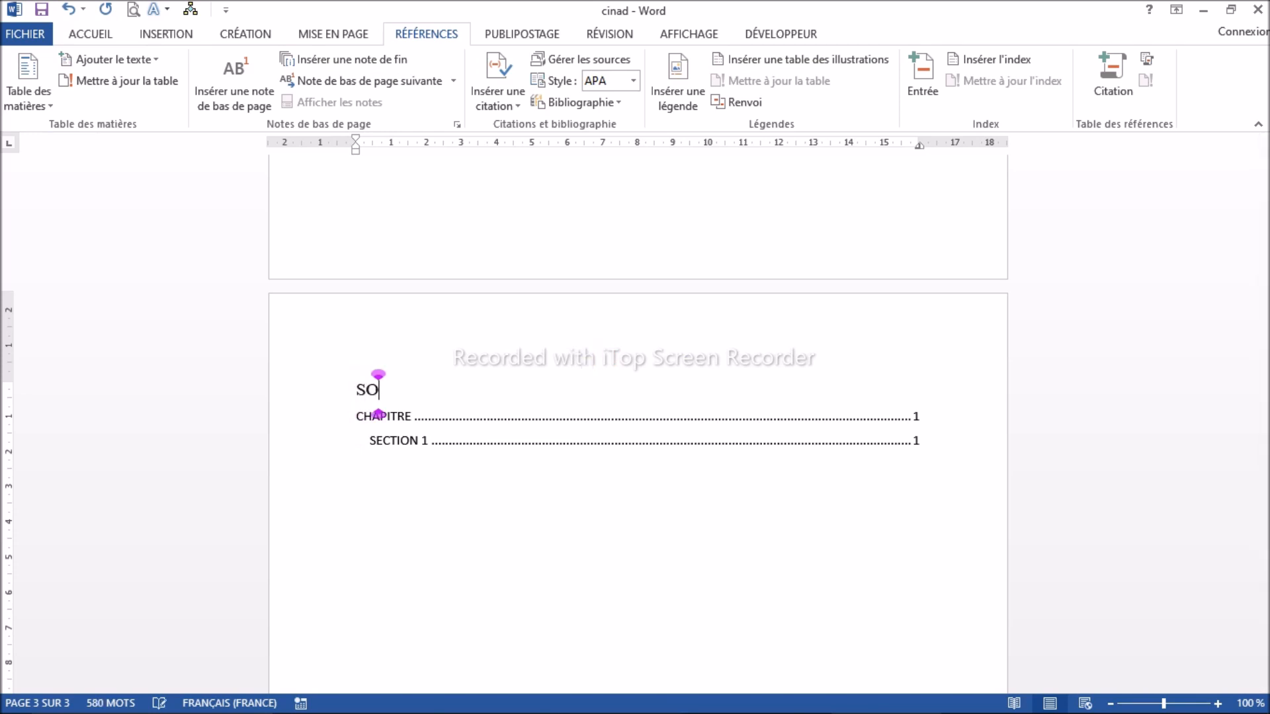
{"action": "type", "text": "MMAIRE"}
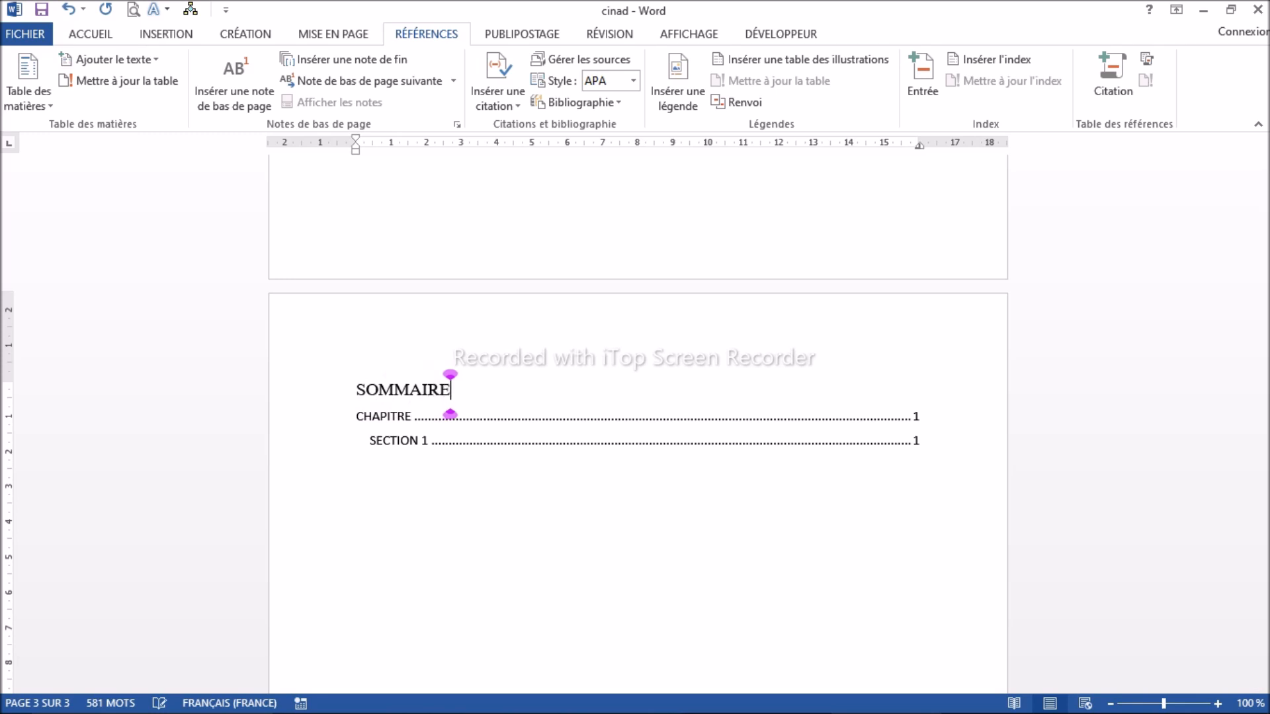
- Centre the "SOMMAIRE" title and make it bold
{"action": "left_click_drag", "start_coordinate": [506, 382], "coordinate": [348, 377]}
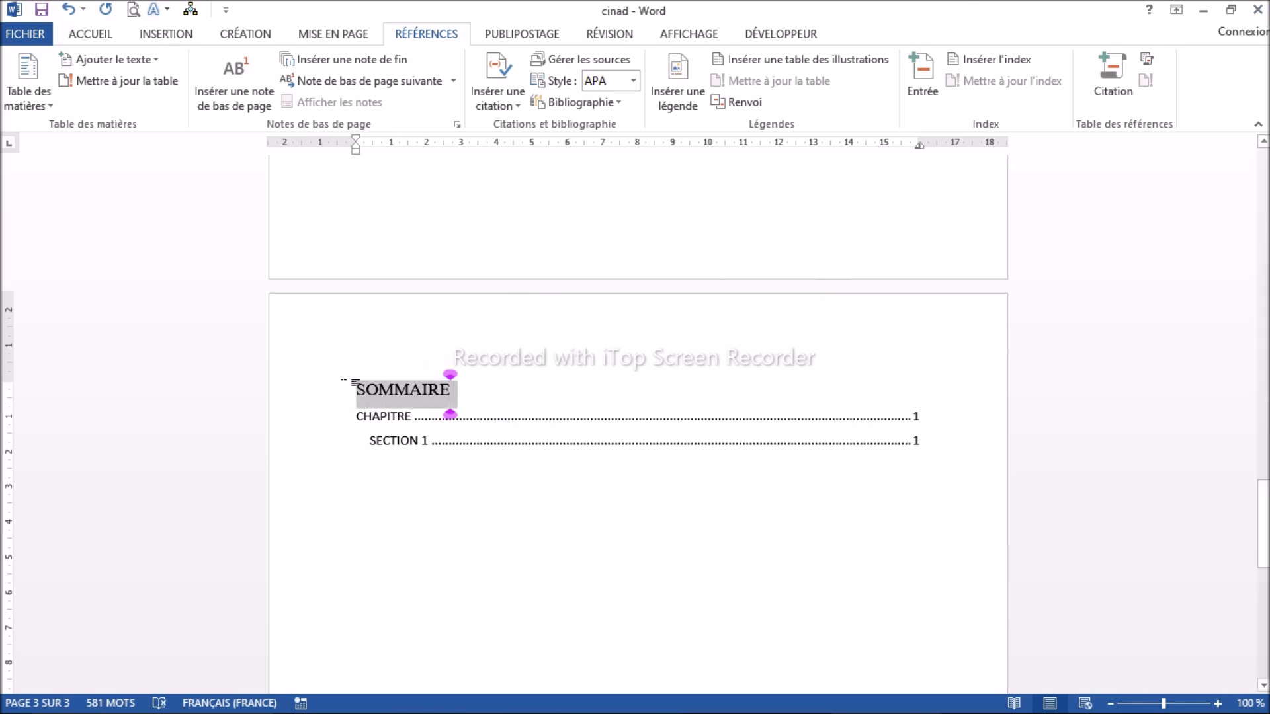
{"action": "left_click", "coordinate": [101, 35]}
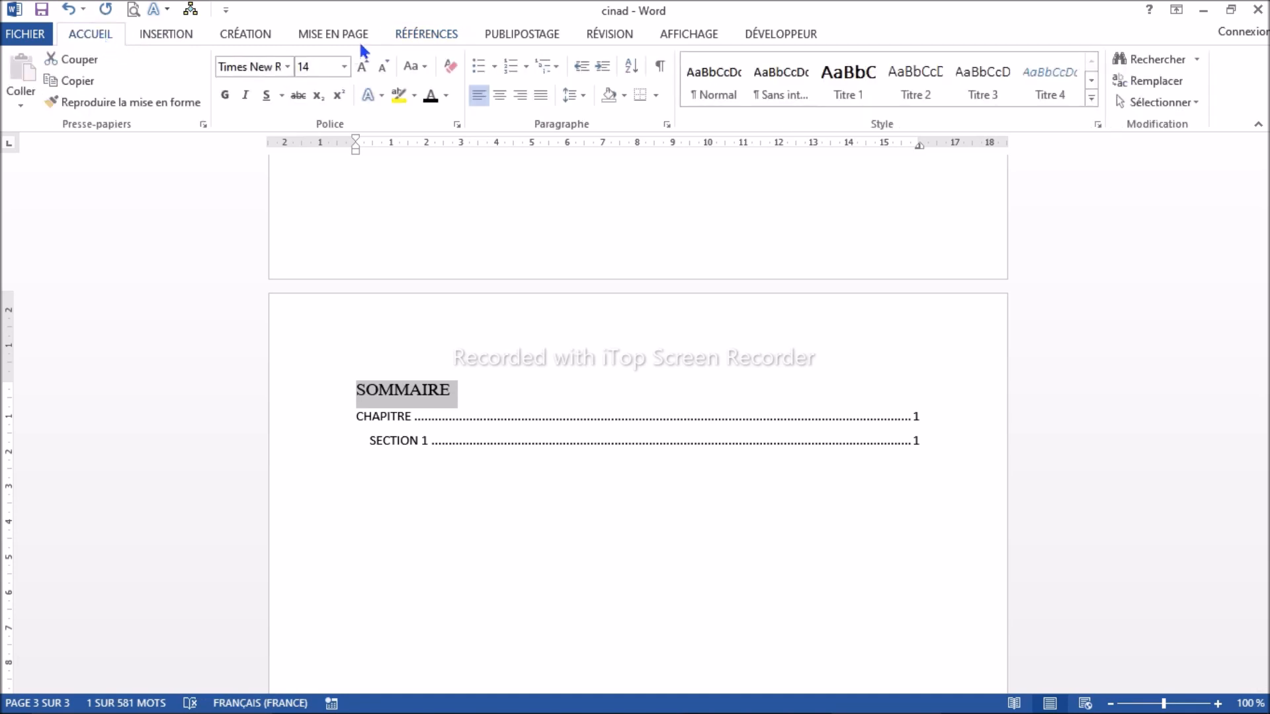
{"action": "left_click", "coordinate": [499, 94]}
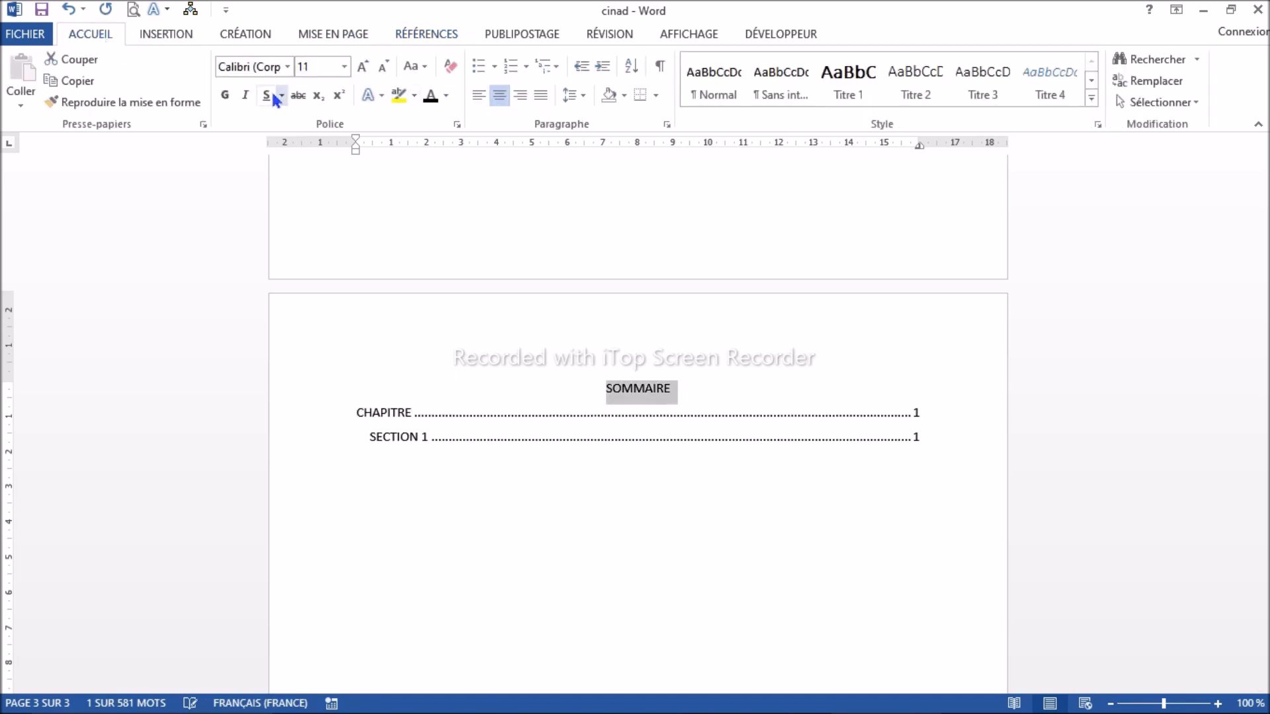
{"action": "left_click", "coordinate": [231, 97]}
{"action": "left_click", "coordinate": [614, 510]}
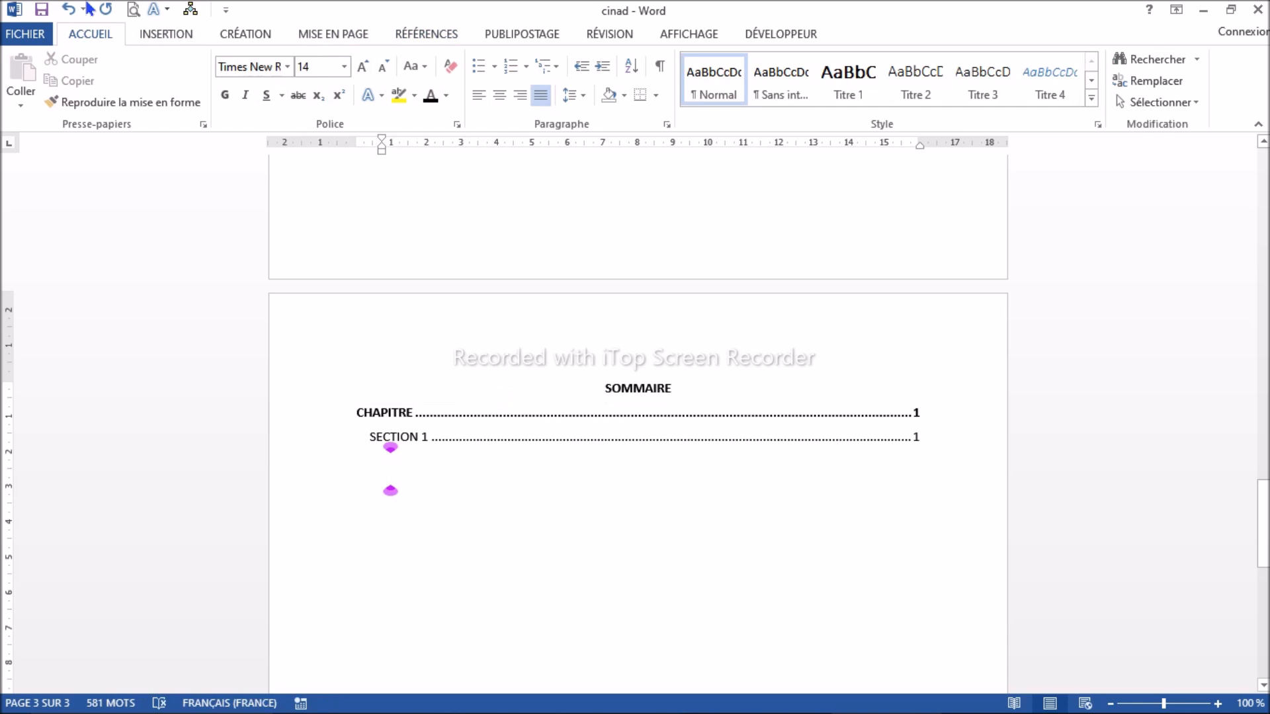
- Start a new page after the summary and enter the title "TABLES DE MATIERES" on it
{"action": "left_click", "coordinate": [166, 35]}
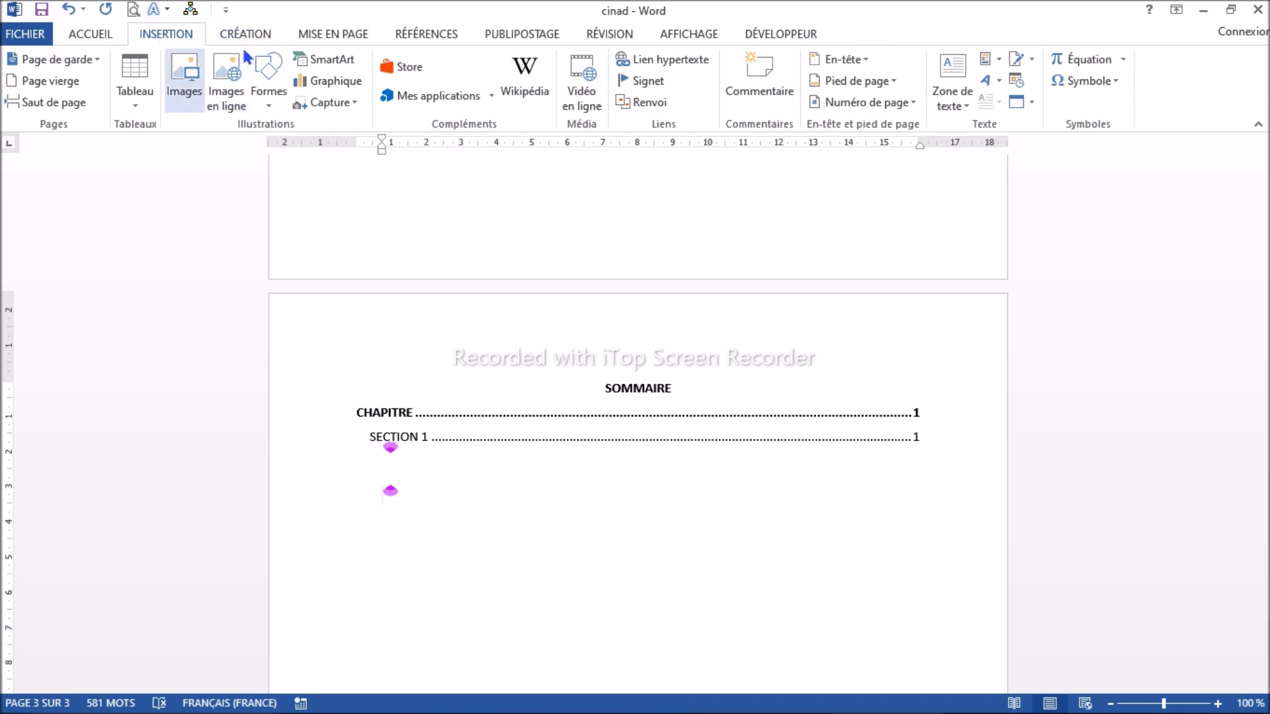
{"action": "left_click", "coordinate": [60, 101]}
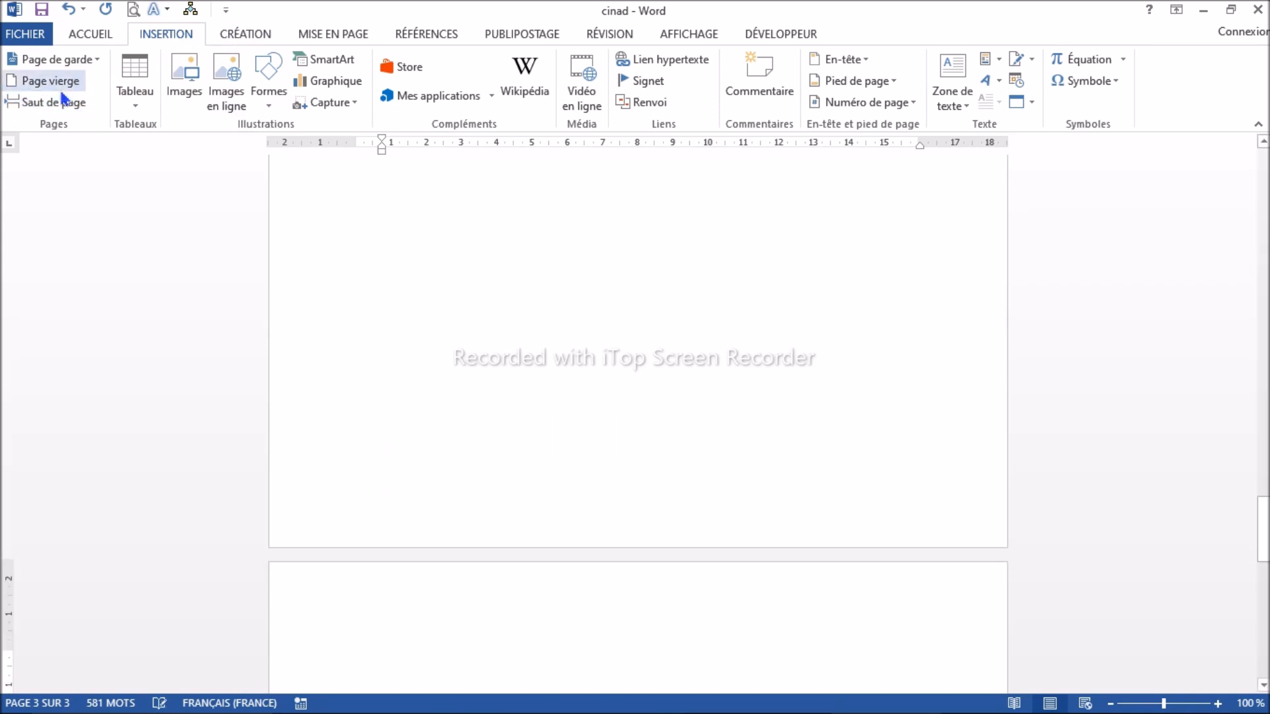
{"action": "left_click", "coordinate": [68, 10]}
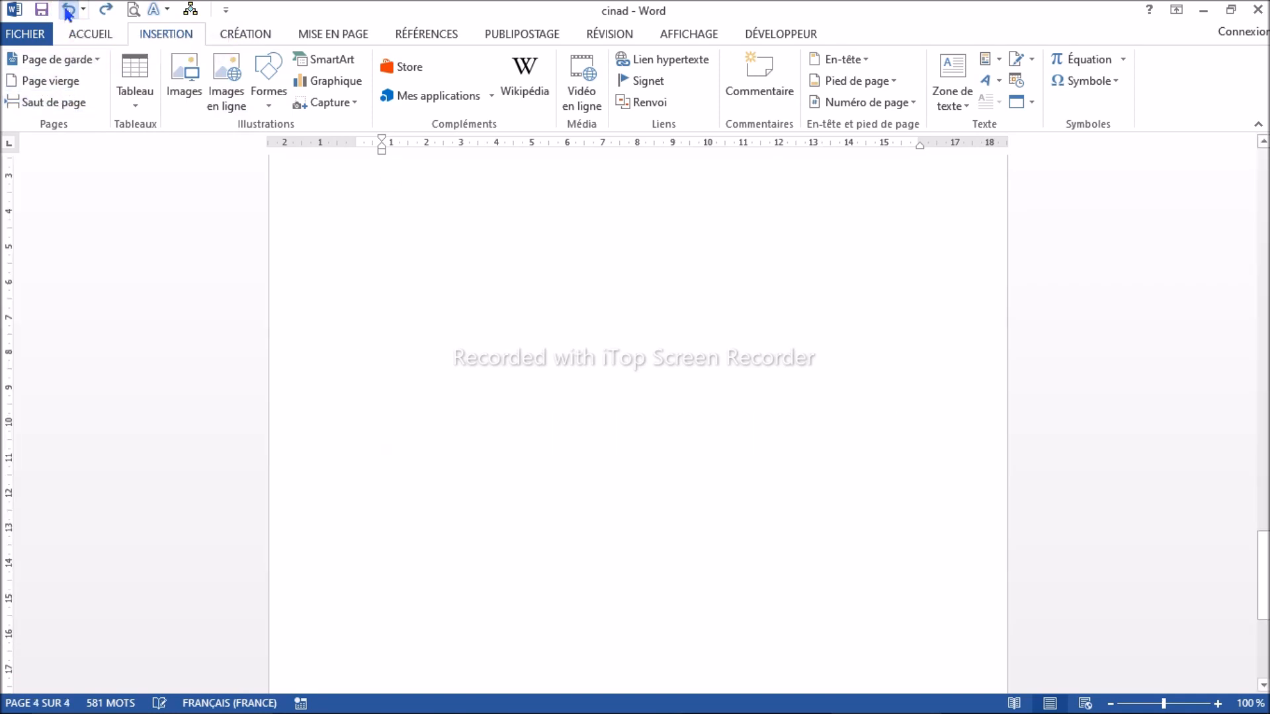
{"action": "left_click", "coordinate": [70, 91]}
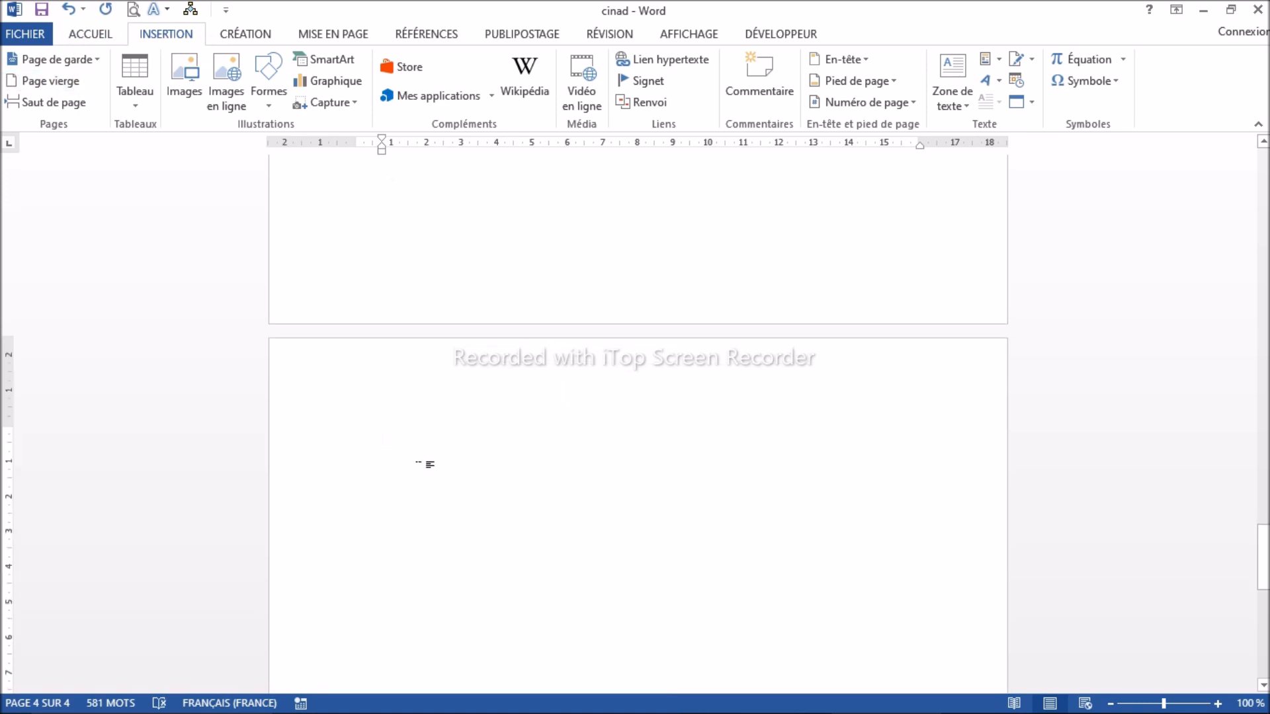
{"action": "type", "text": "TABLES DE"}
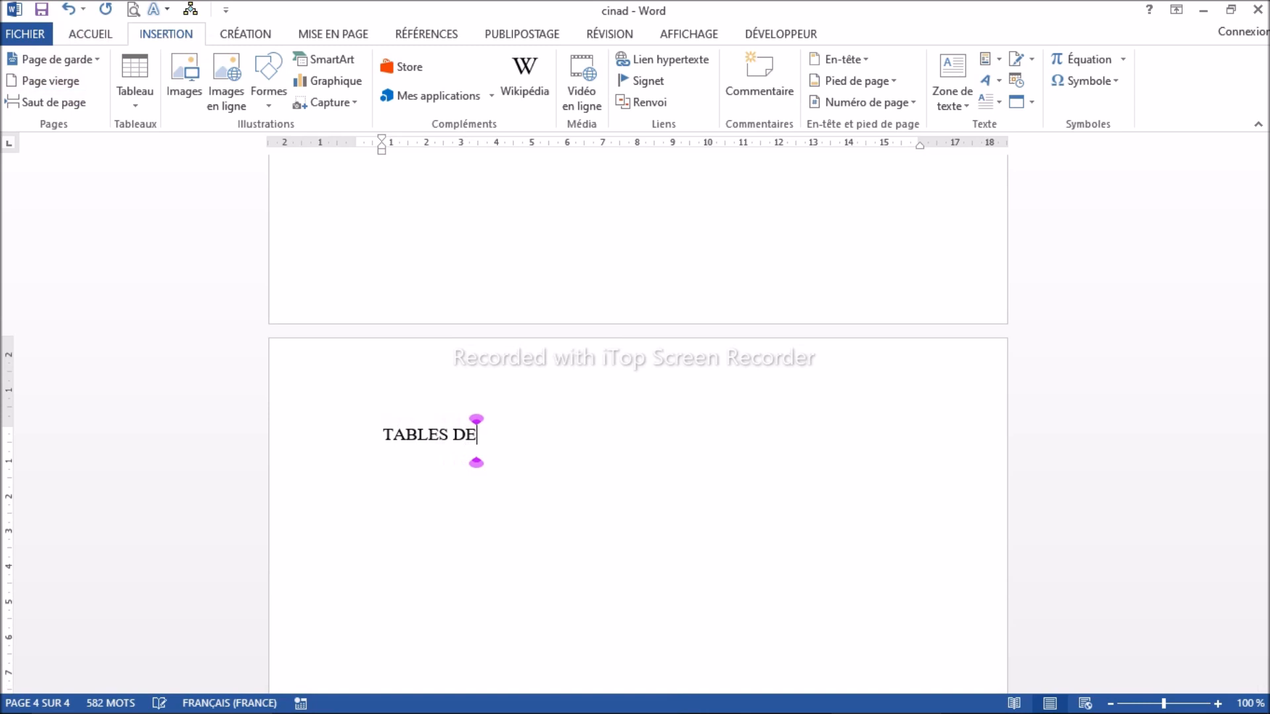
{"action": "type", "text": " MATIERES"}
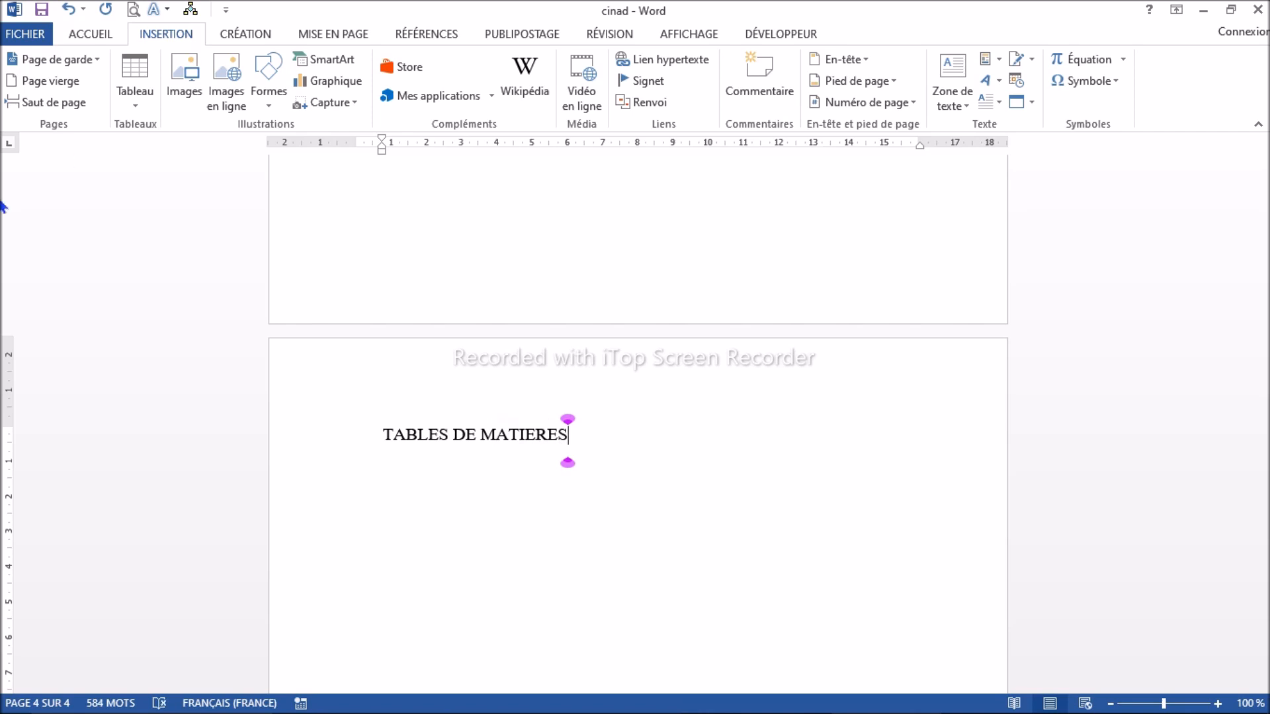
- Centre the "TABLES DE MATIERES" title, make it bold, and start a new line below it
{"action": "left_click_drag", "start_coordinate": [577, 435], "coordinate": [391, 427]}
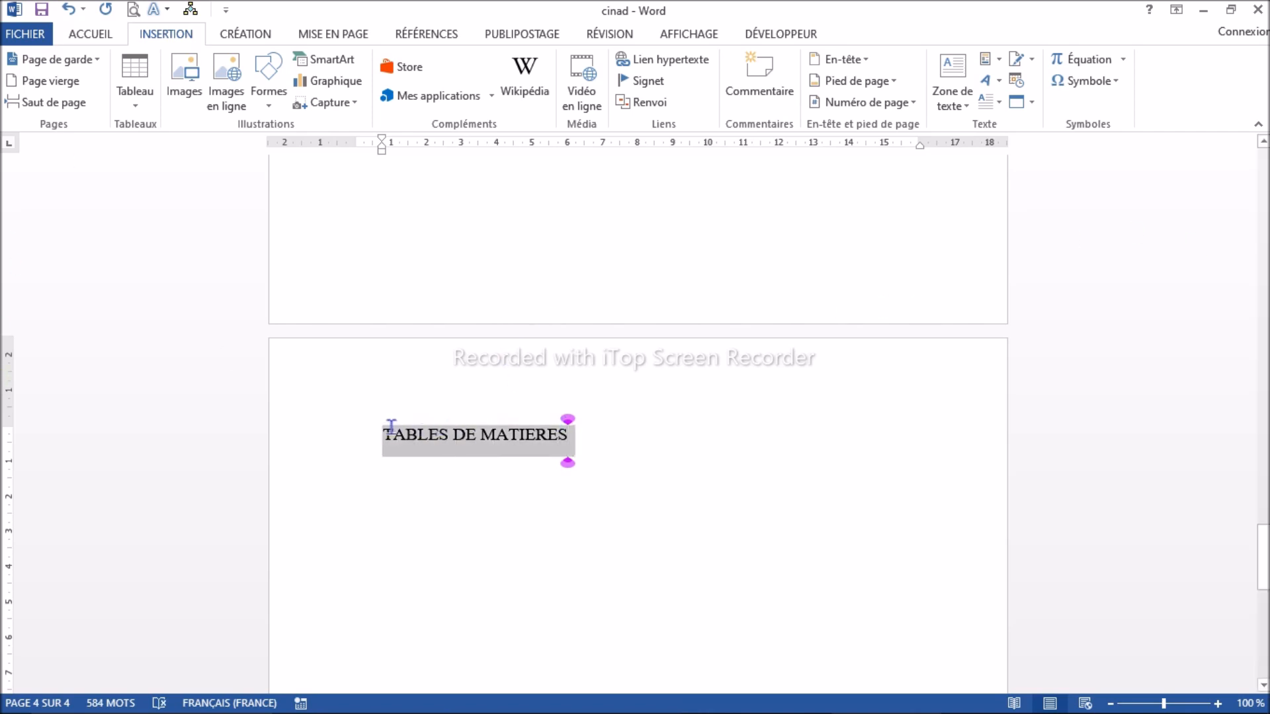
{"action": "left_click", "coordinate": [90, 33]}
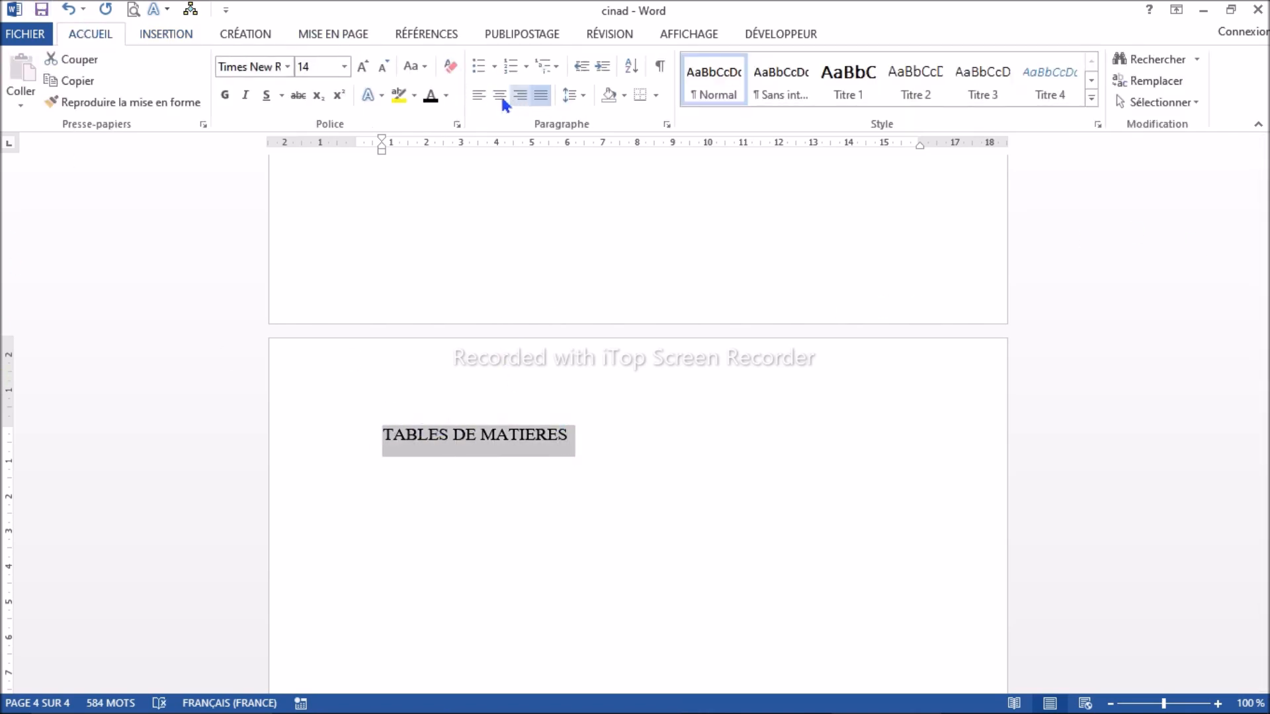
{"action": "left_click", "coordinate": [500, 94]}
{"action": "key", "text": "ctrl+g"}
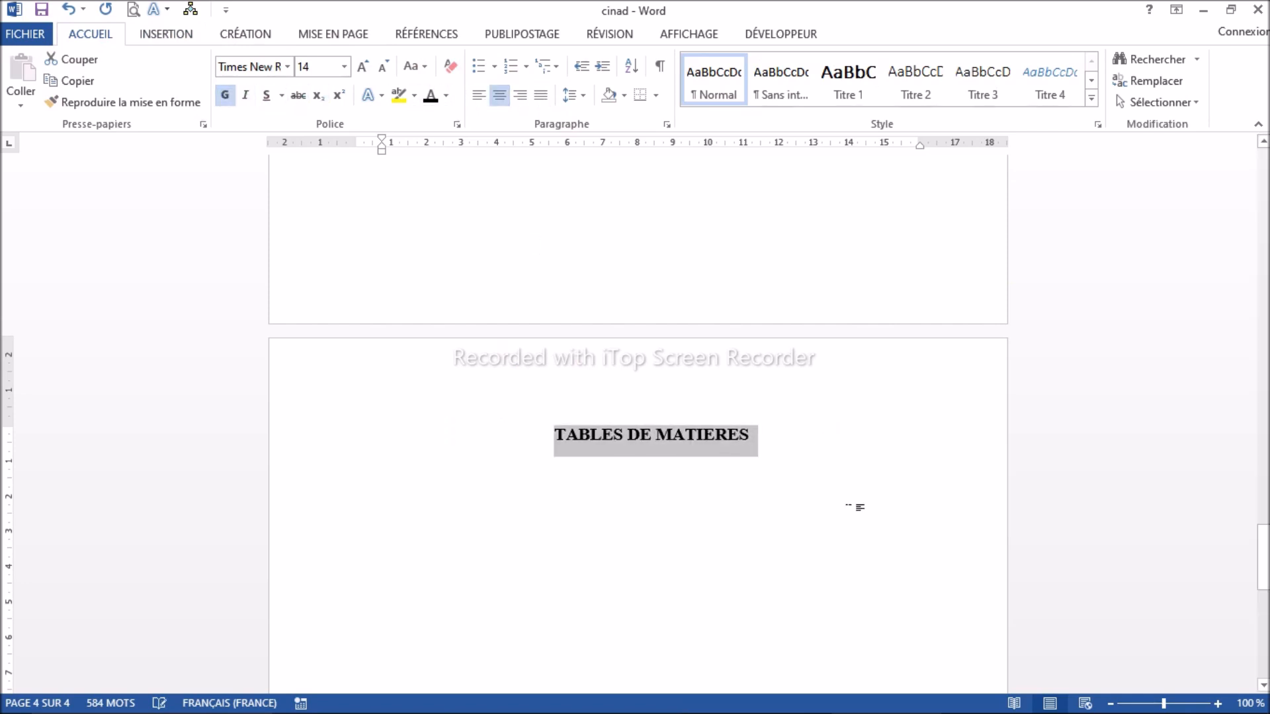
{"action": "left_click", "coordinate": [370, 505]}
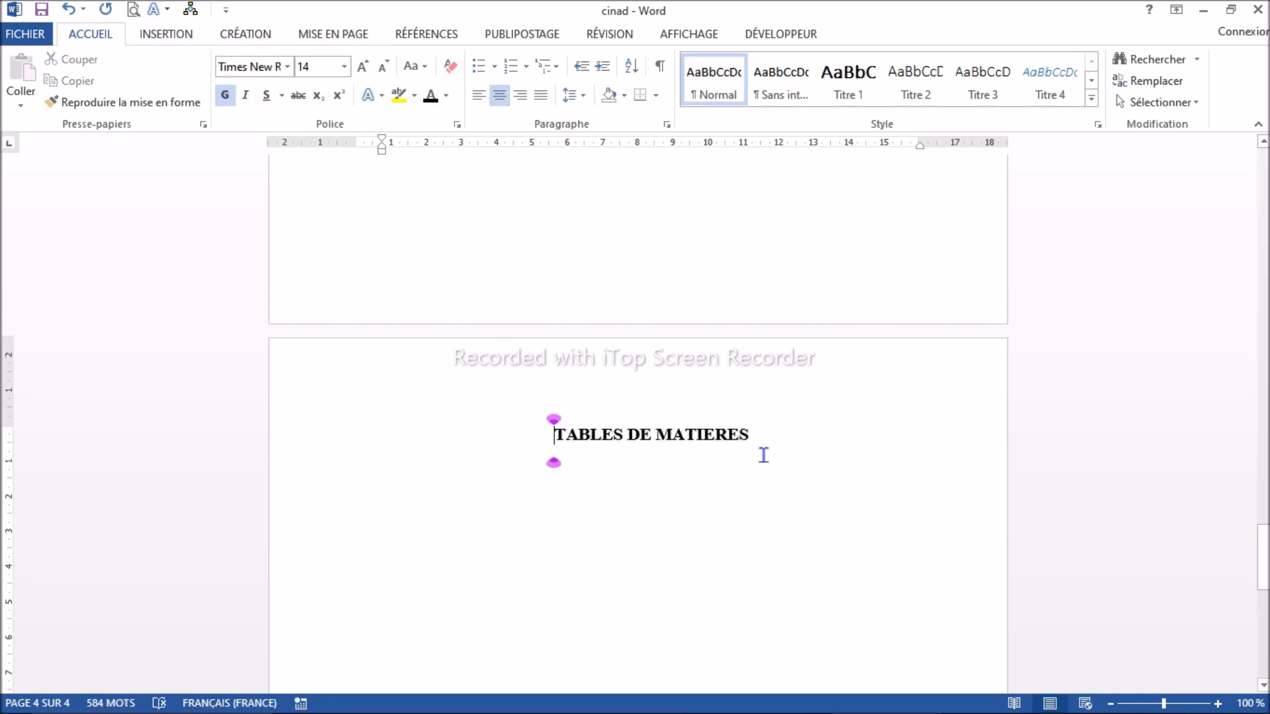
{"action": "left_click", "coordinate": [763, 455]}
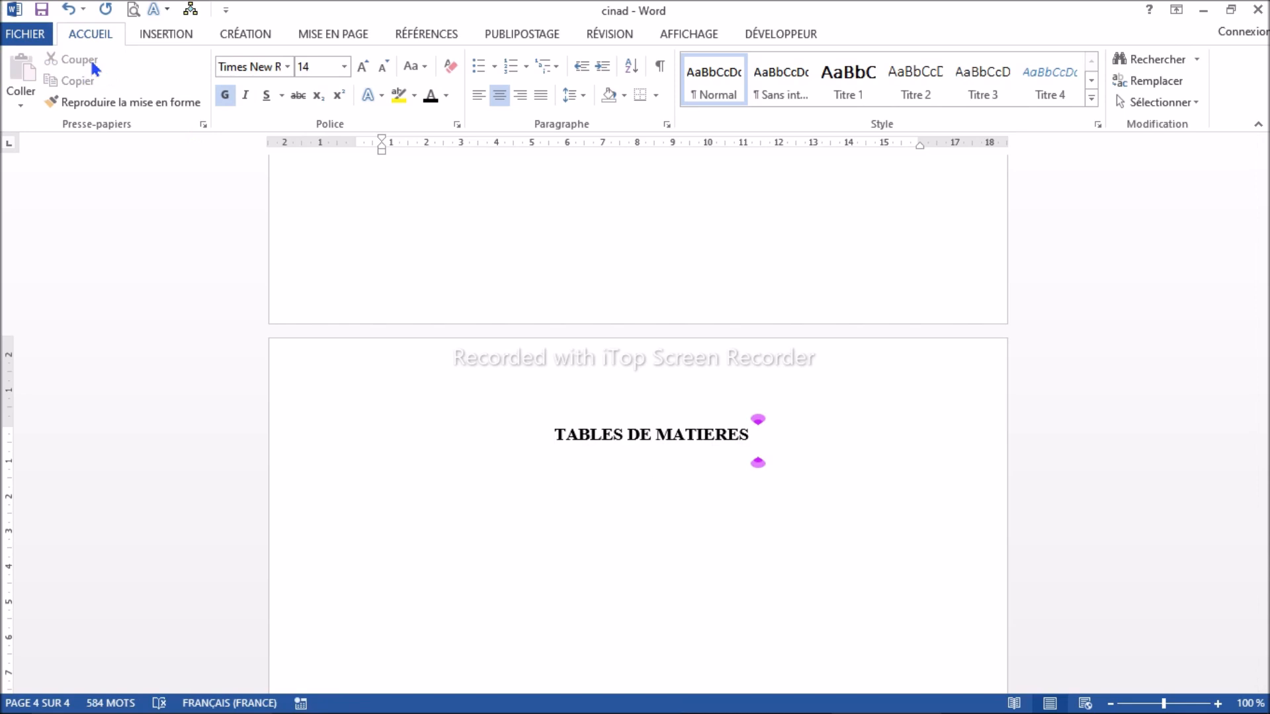
{"action": "left_click", "coordinate": [444, 36]}
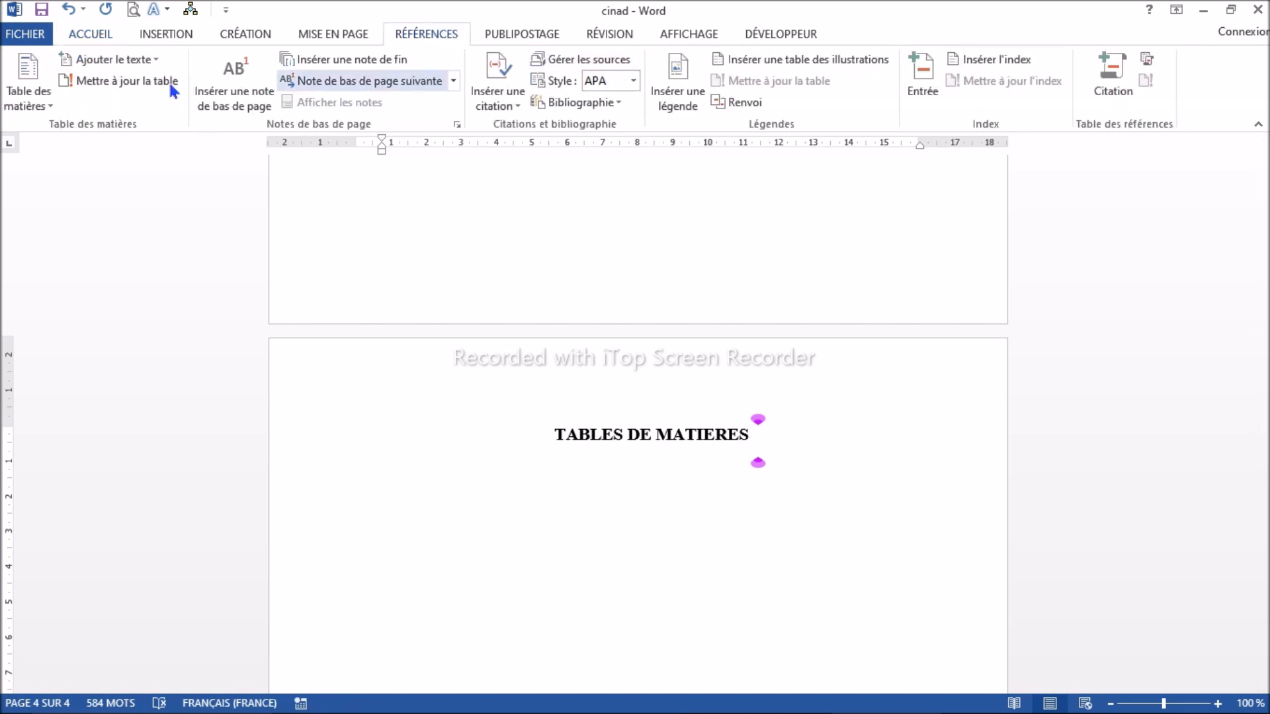
{"action": "left_click", "coordinate": [30, 99]}
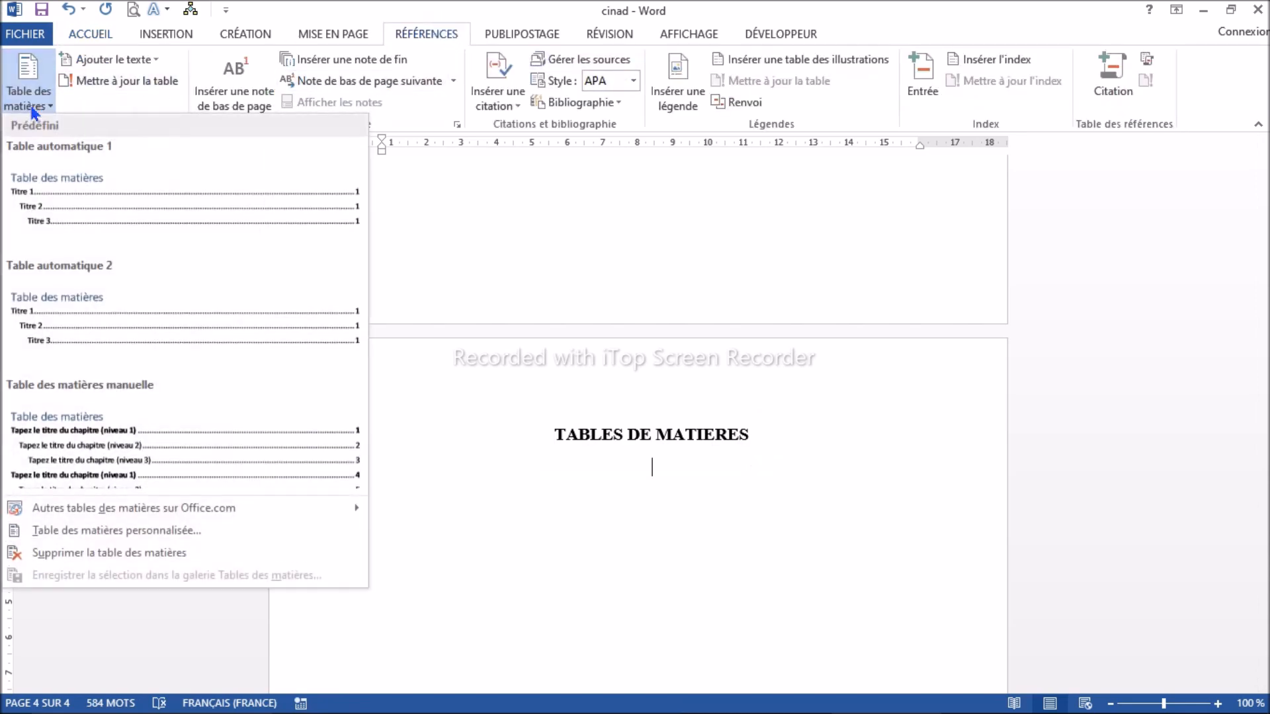
{"action": "left_click", "coordinate": [84, 532]}
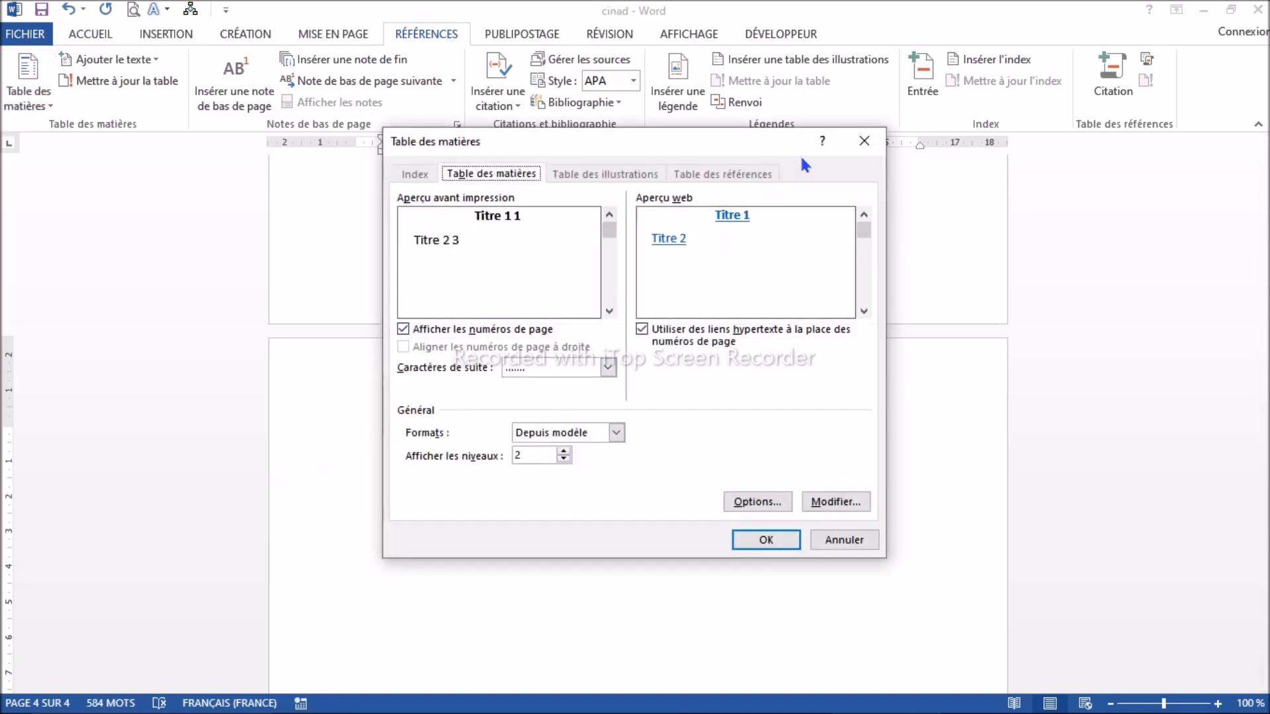
{"action": "left_click", "coordinate": [865, 141]}
- Left-align the empty line below the "TABLES DE MATIERES" title and turn off bold on it
{"action": "left_click", "coordinate": [91, 34]}
{"action": "left_click", "coordinate": [481, 96]}
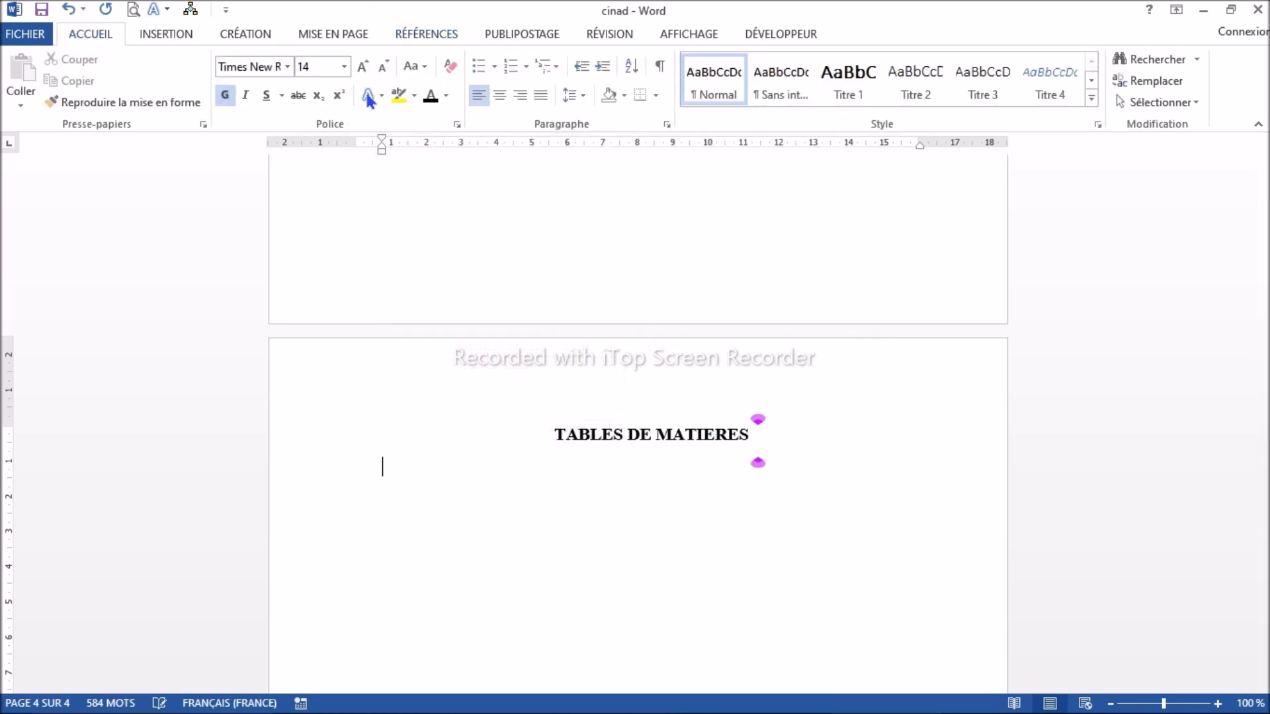
{"action": "left_click", "coordinate": [225, 95]}
- Insert the manual table of contents below the "TABLES DE MATIERES" title and delete its "Table des matières" heading
{"action": "left_click", "coordinate": [165, 38]}
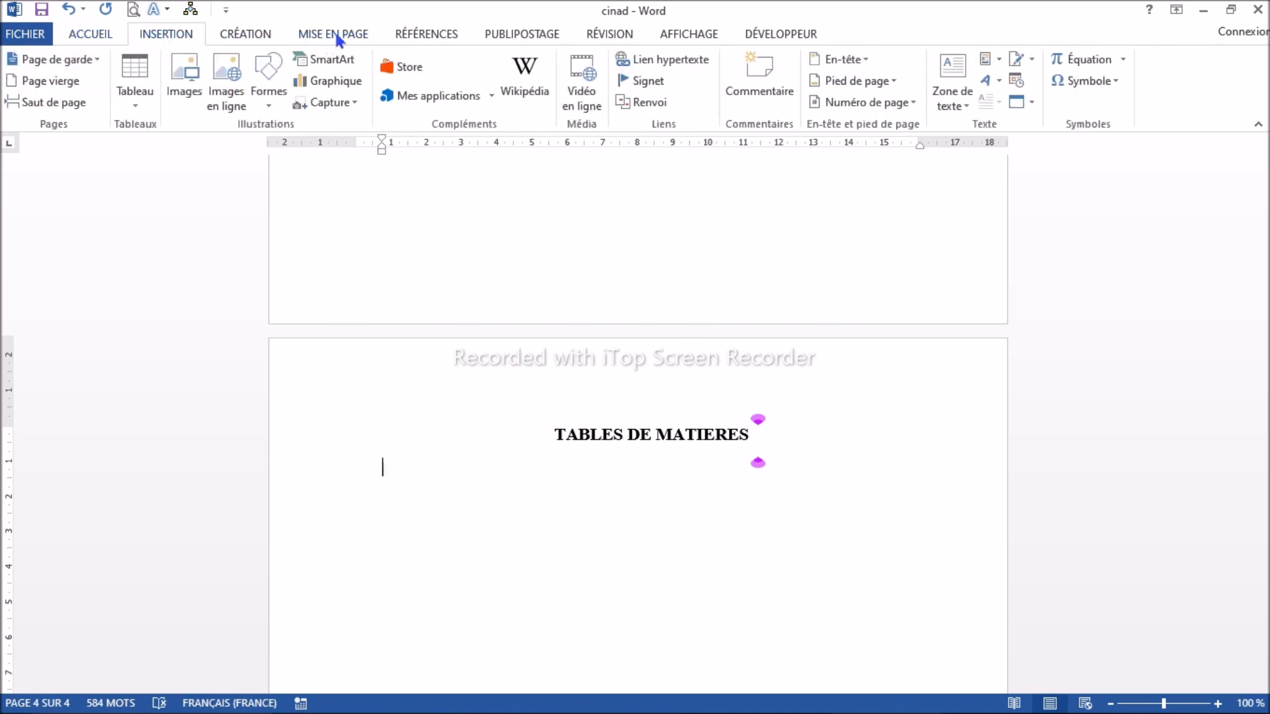
{"action": "left_click", "coordinate": [396, 36]}
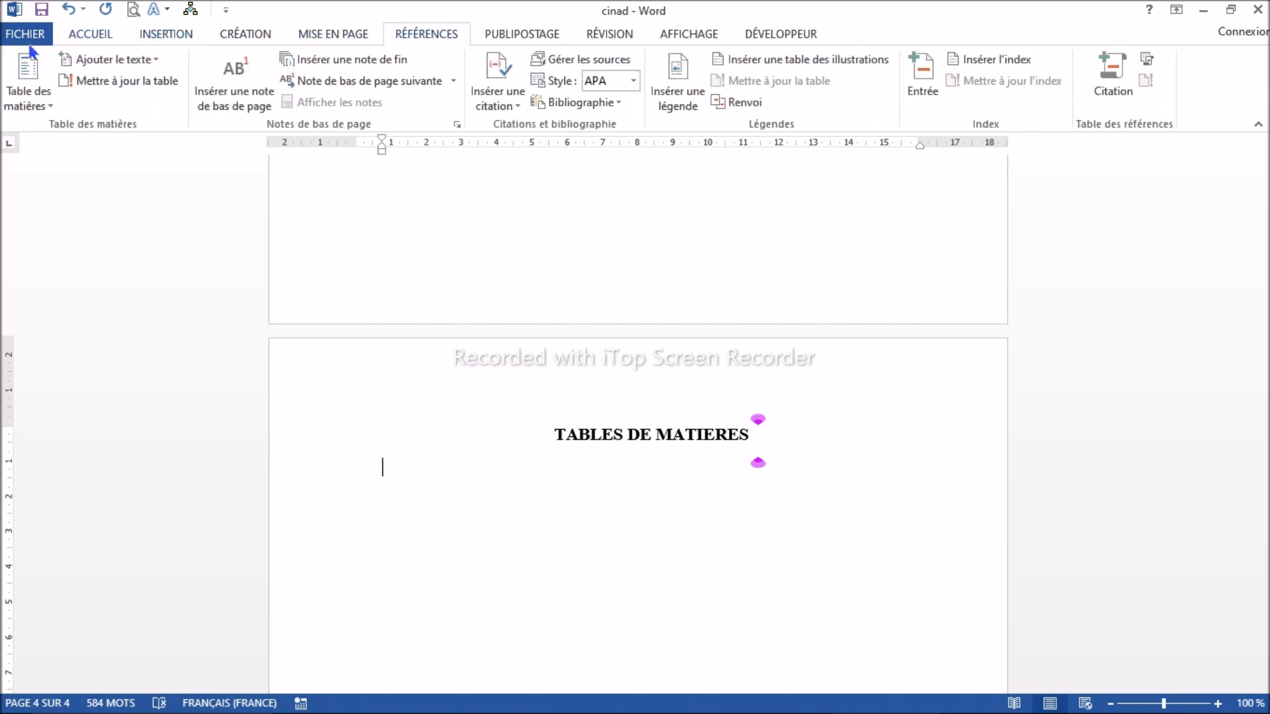
{"action": "left_click", "coordinate": [29, 83]}
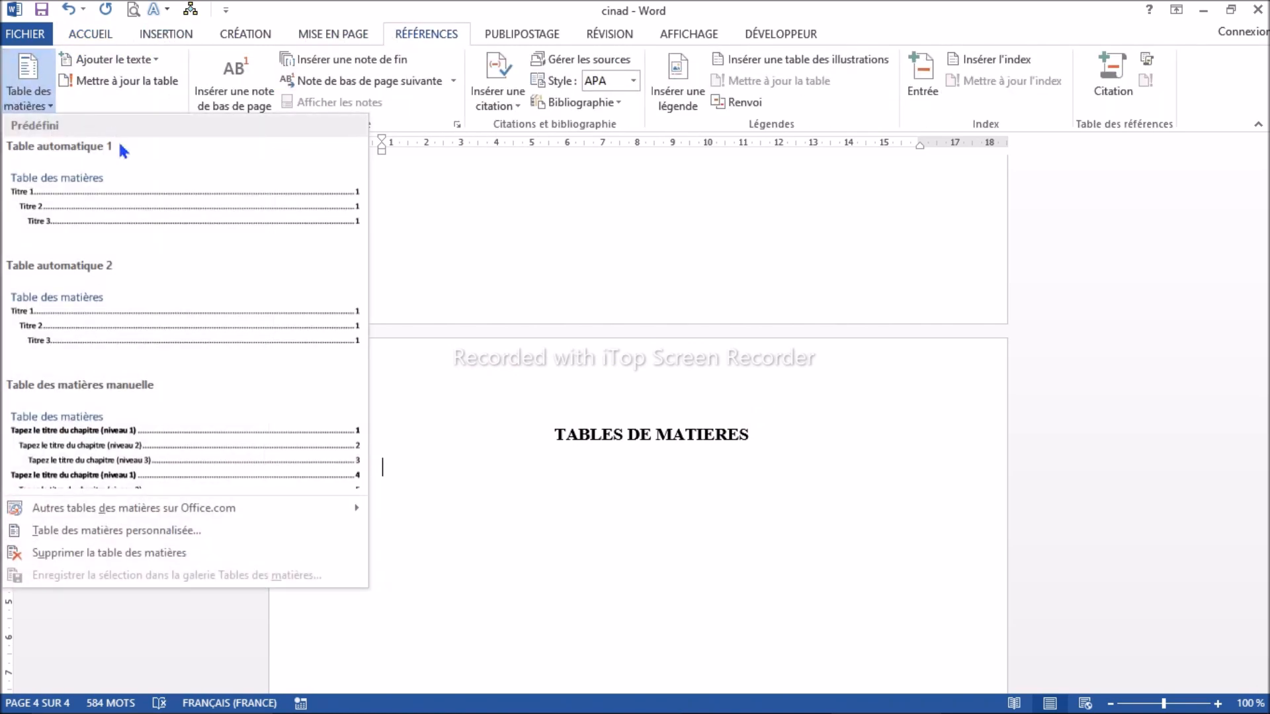
{"action": "left_click", "coordinate": [207, 455]}
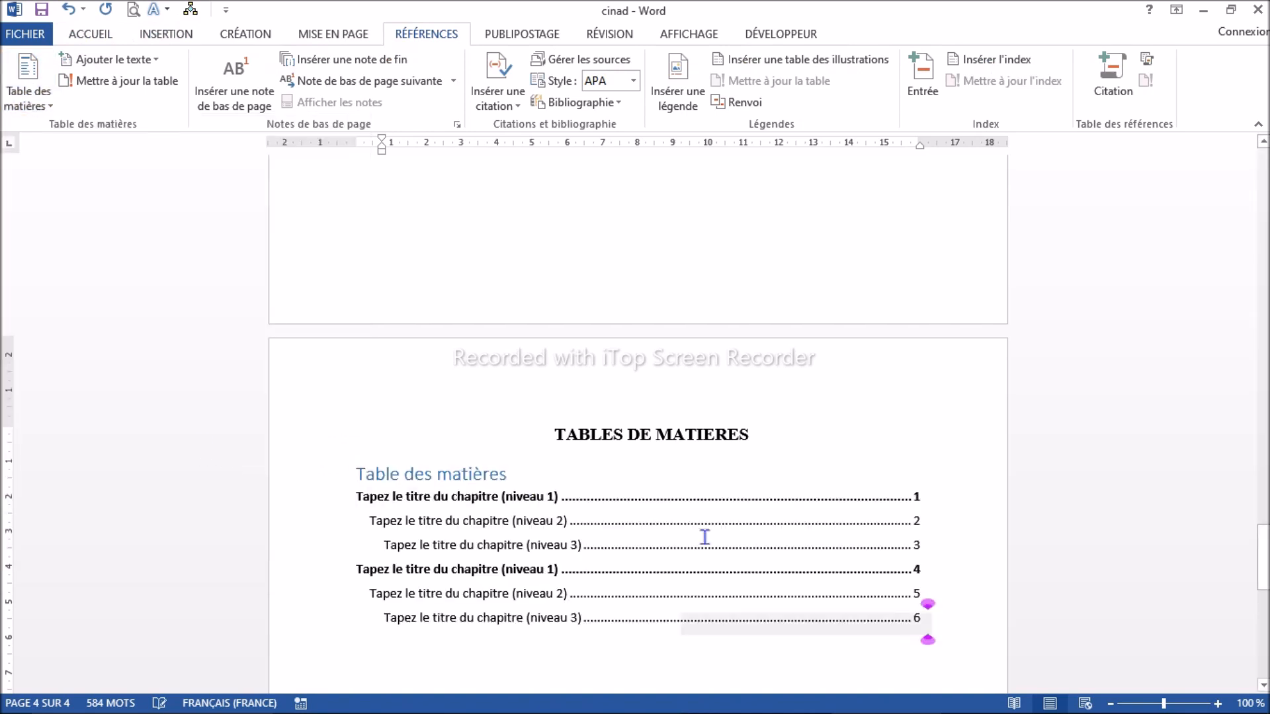
{"action": "left_click_drag", "start_coordinate": [482, 468], "coordinate": [346, 462]}
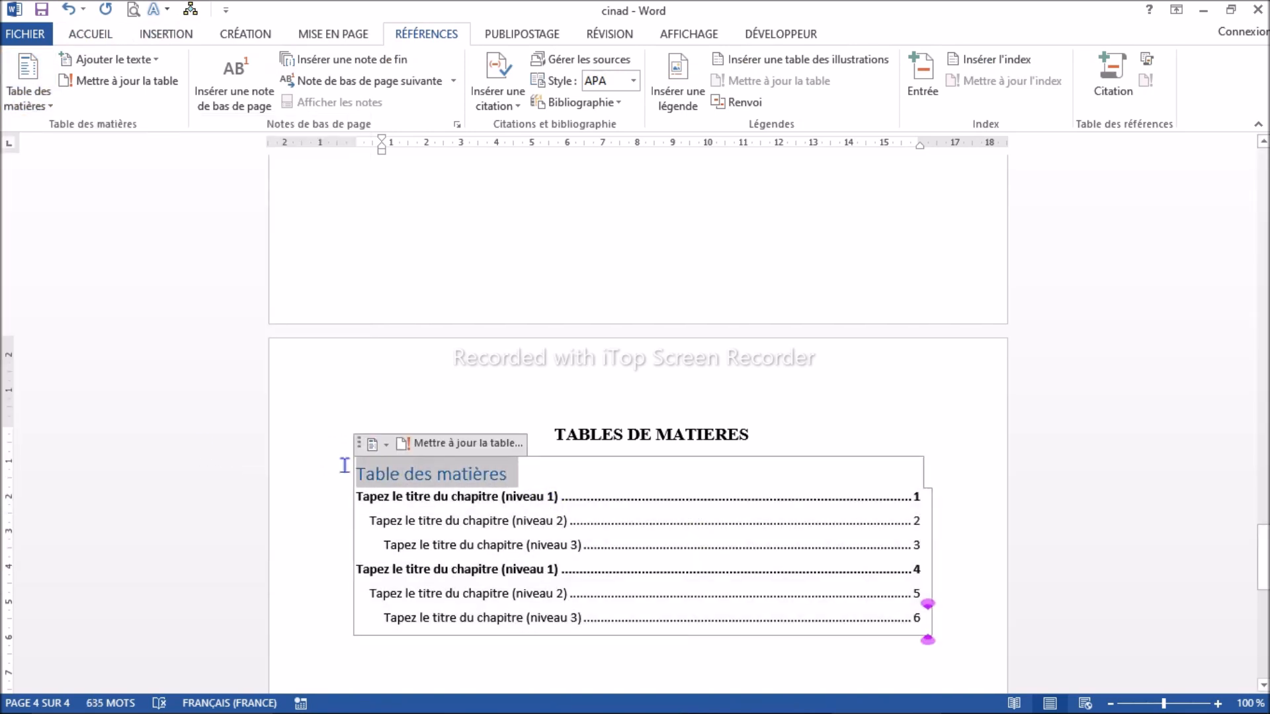
{"action": "key", "text": "Delete"}
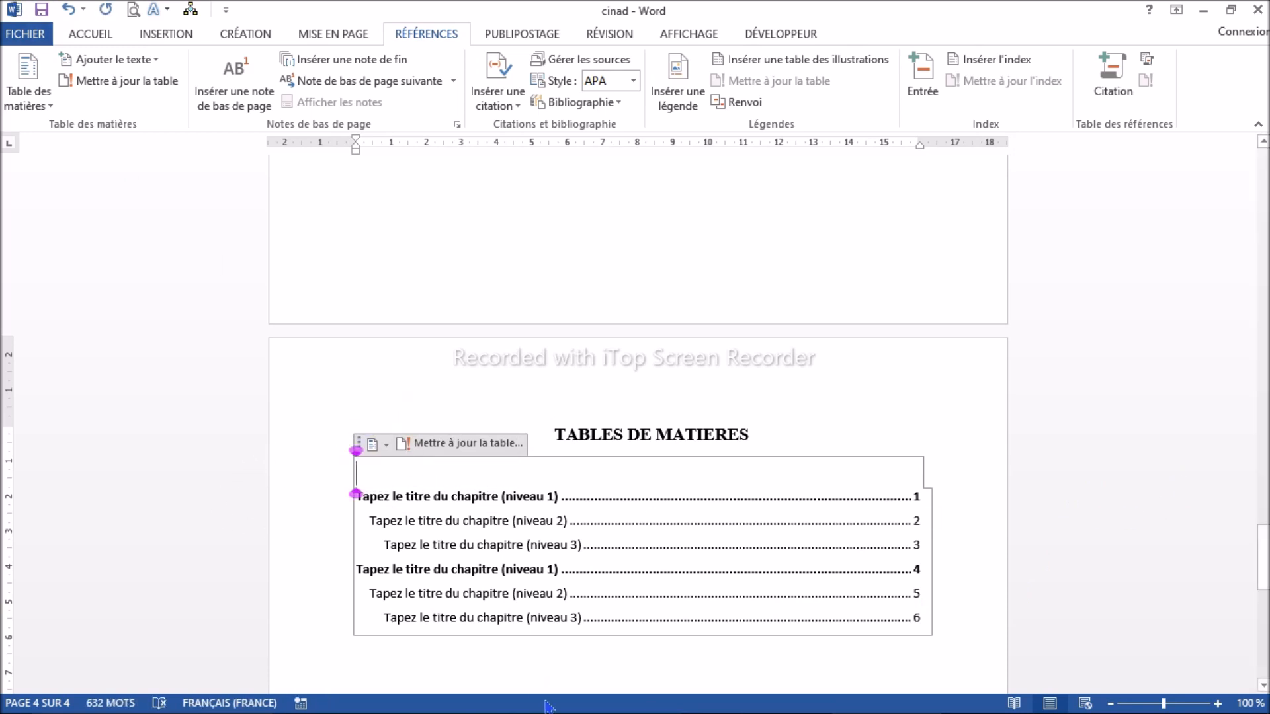
- Try updating the entire manual table of contents, and remove that table from the page
{"action": "left_click", "coordinate": [463, 445]}
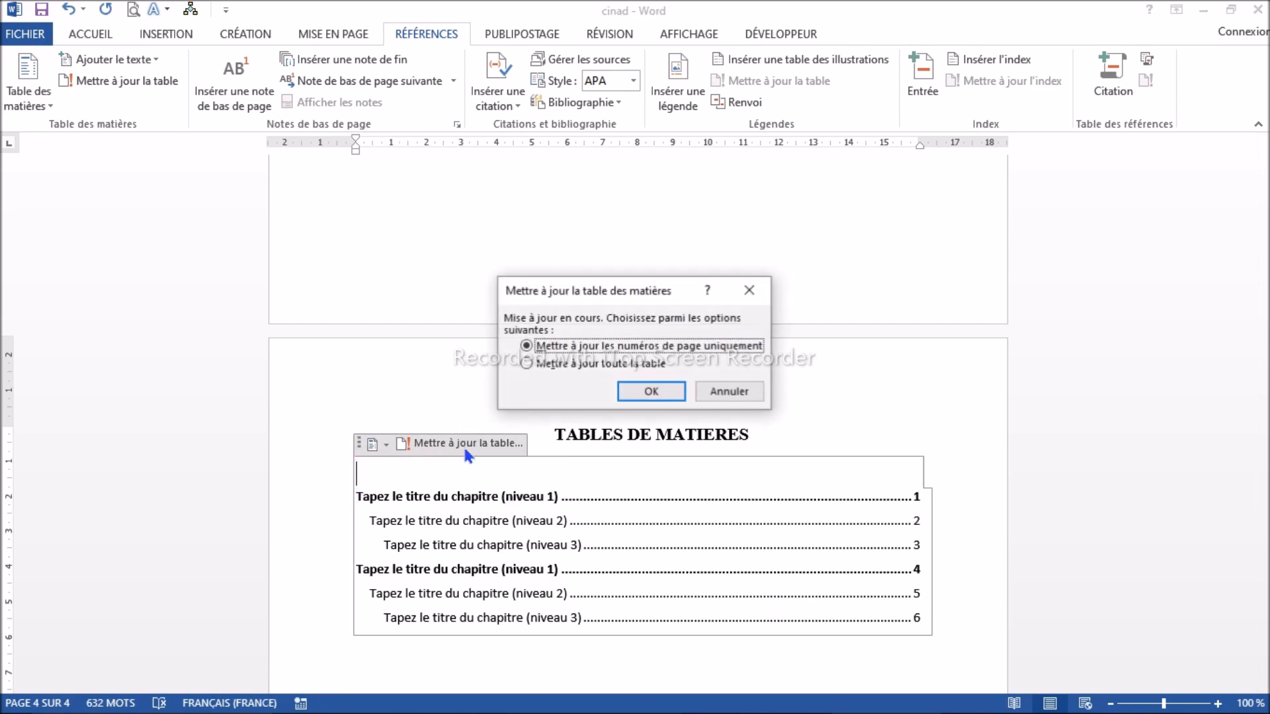
{"action": "left_click", "coordinate": [651, 363]}
{"action": "left_click", "coordinate": [652, 391]}
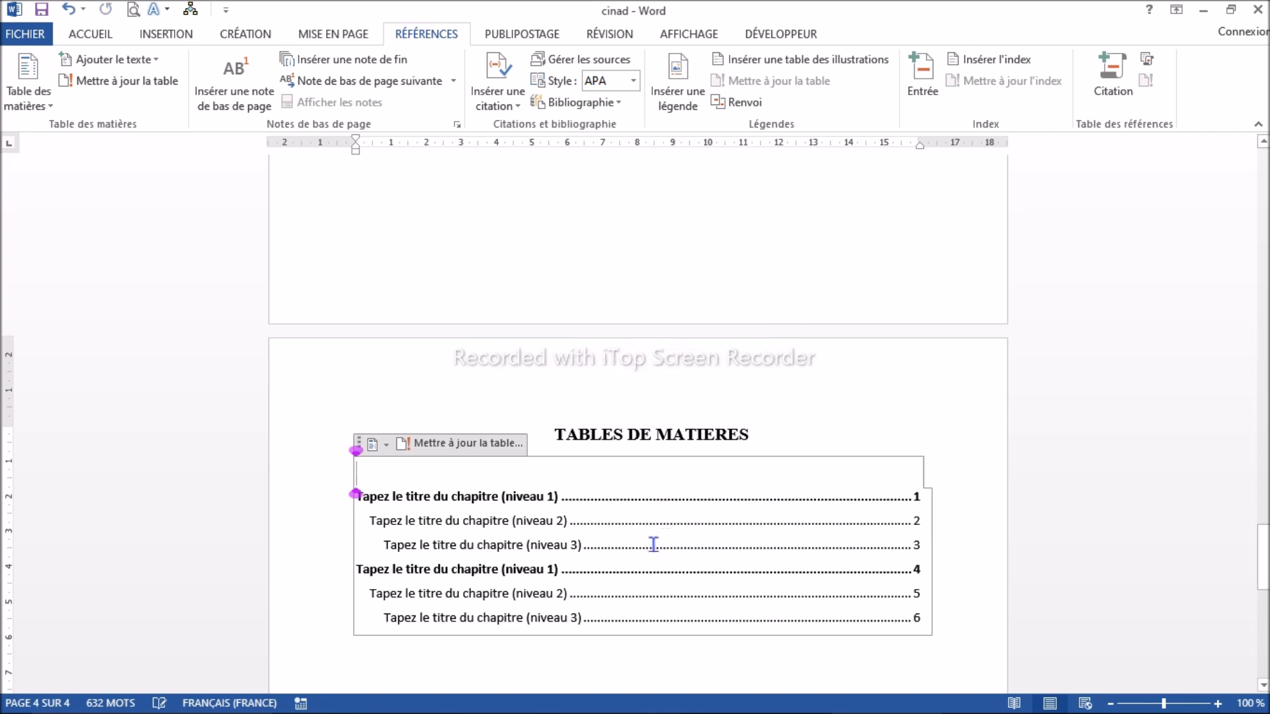
{"action": "left_click", "coordinate": [386, 445]}
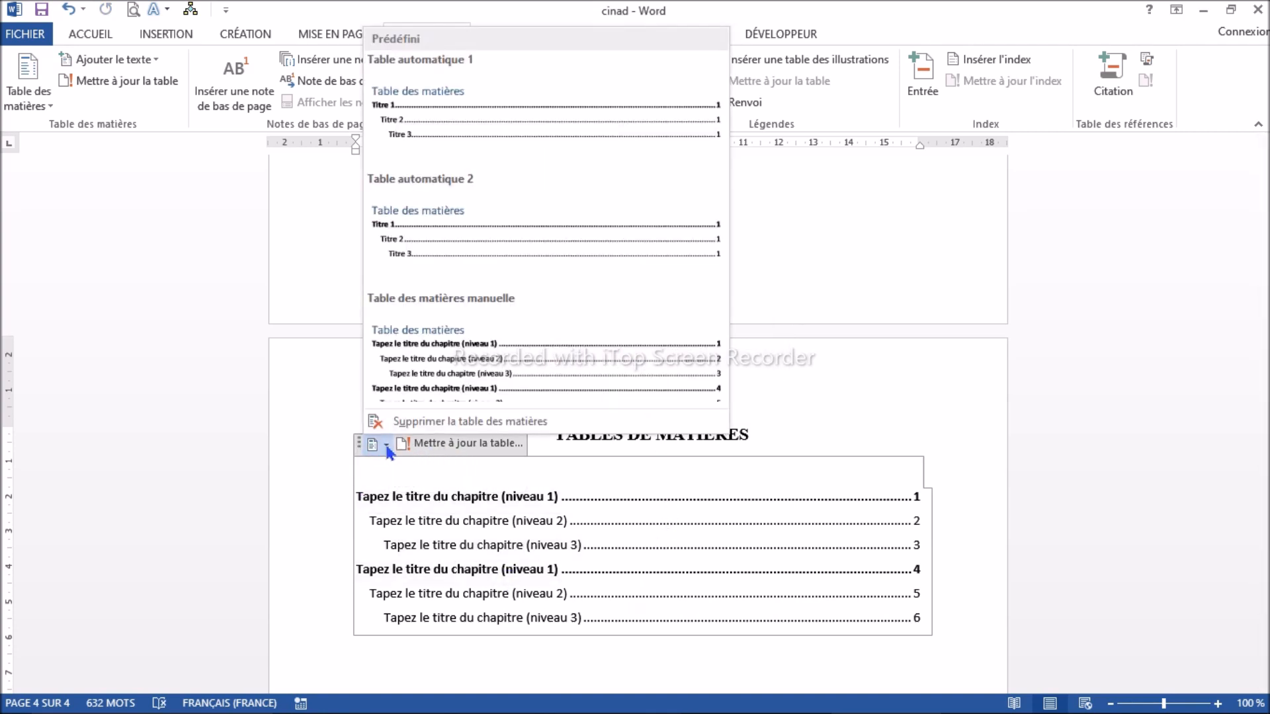
{"action": "left_click", "coordinate": [430, 422]}
- Insert a custom table of contents with 4 heading levels below "TABLES DE MATIERES", without replacing the existing summary table
{"action": "left_click", "coordinate": [27, 76]}
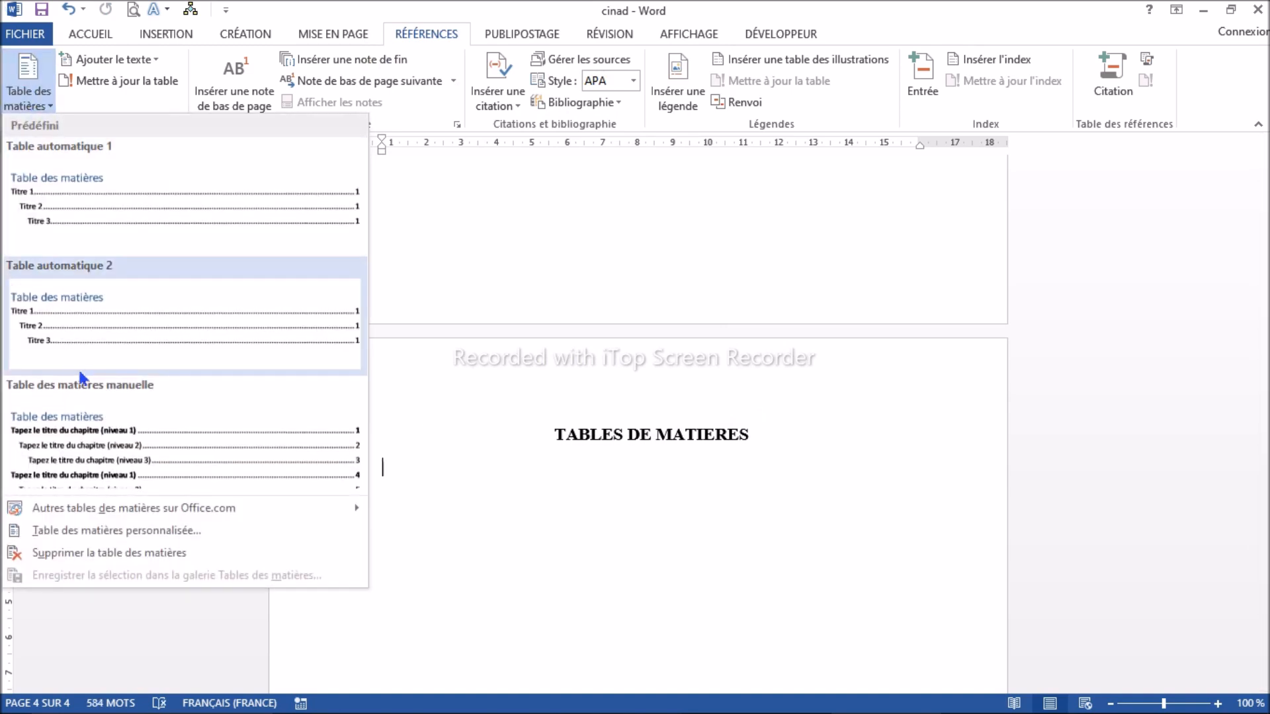
{"action": "left_click", "coordinate": [68, 531]}
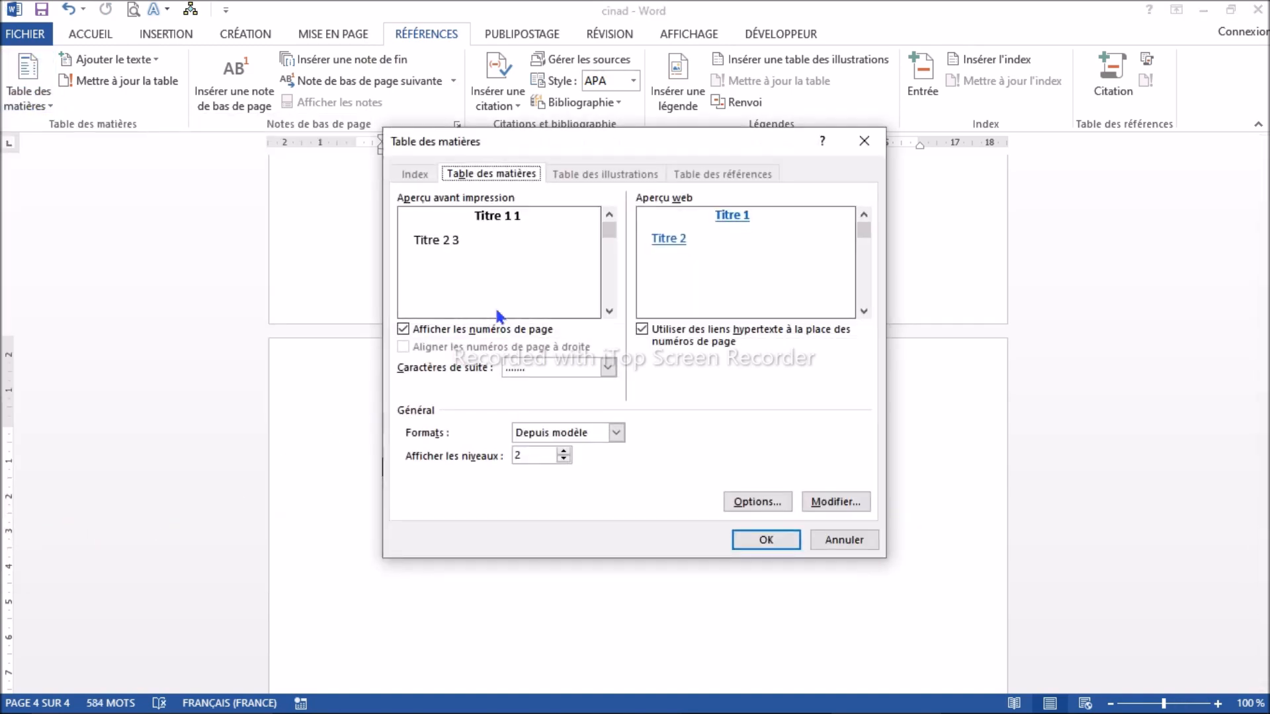
{"action": "left_click", "coordinate": [564, 452]}
{"action": "left_click", "coordinate": [564, 452]}
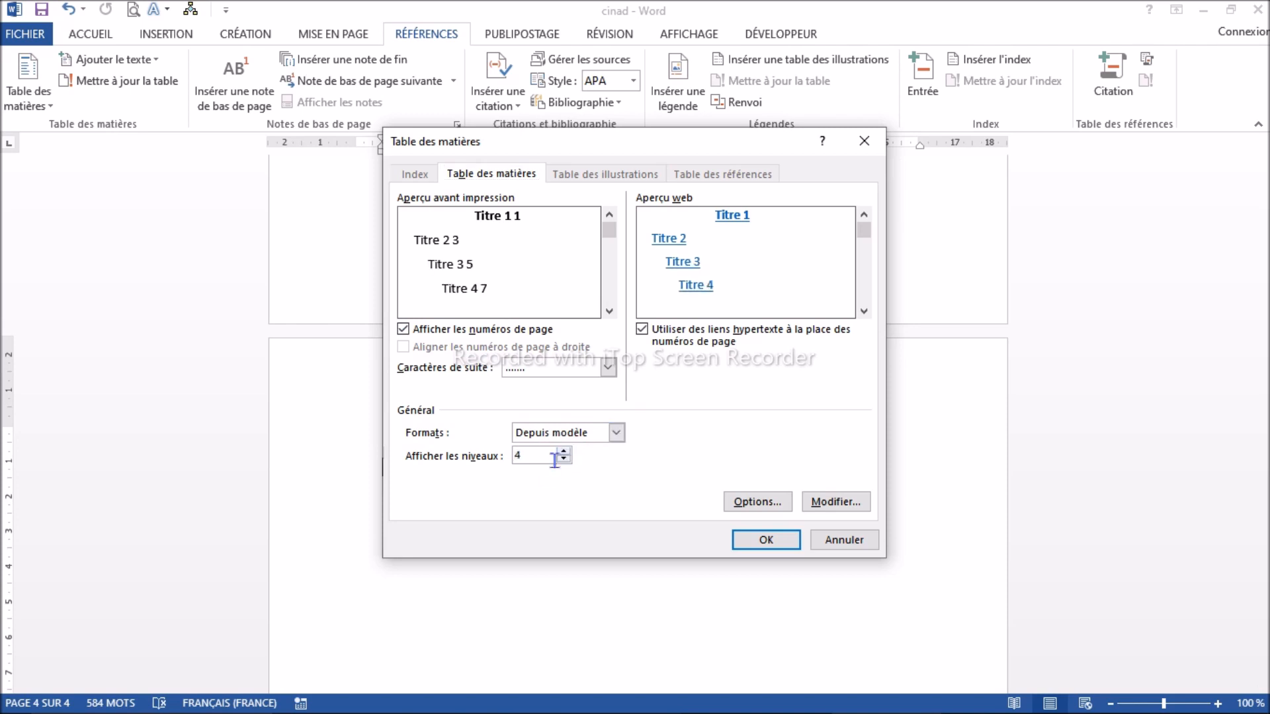
{"action": "left_click", "coordinate": [564, 459]}
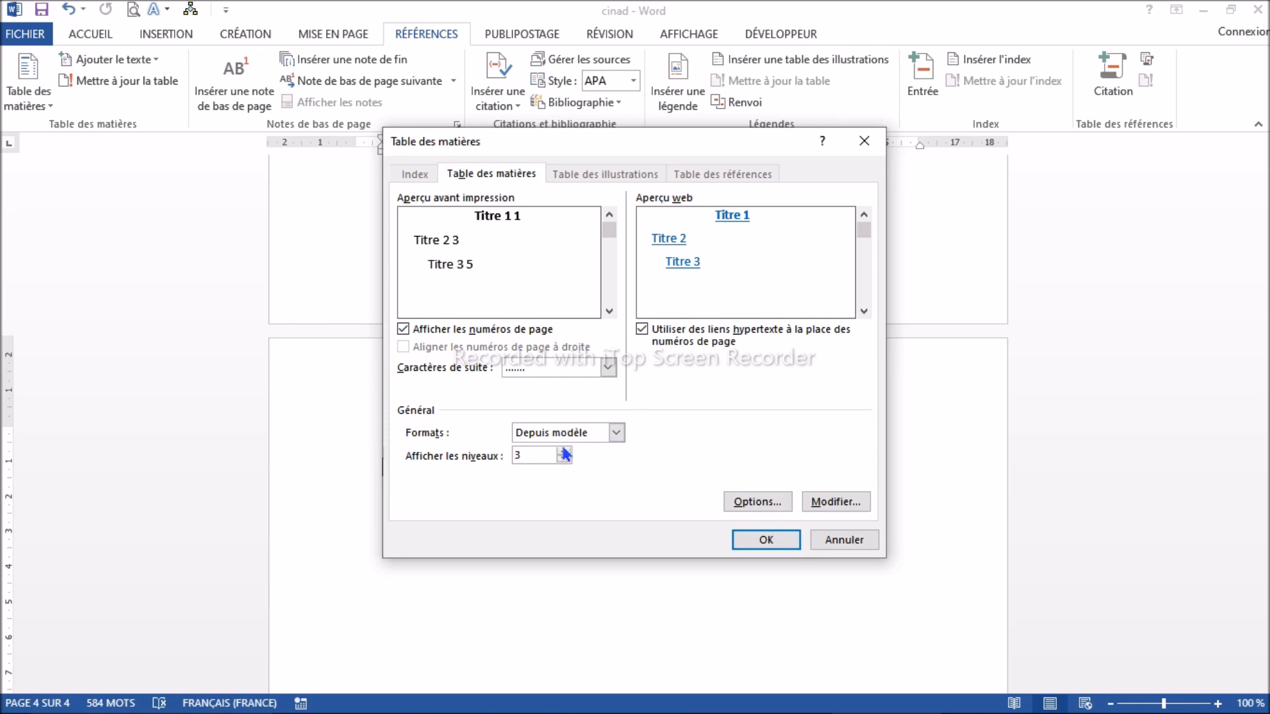
{"action": "left_click", "coordinate": [564, 452]}
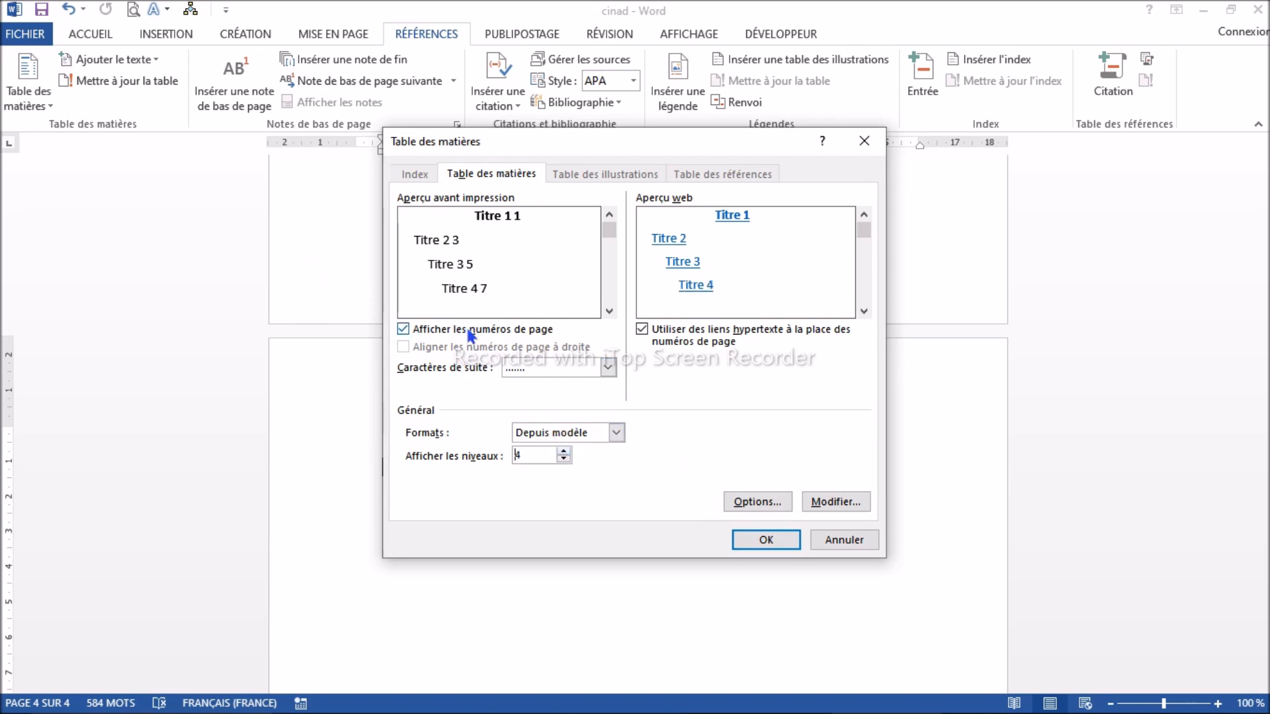
{"action": "left_click", "coordinate": [759, 539]}
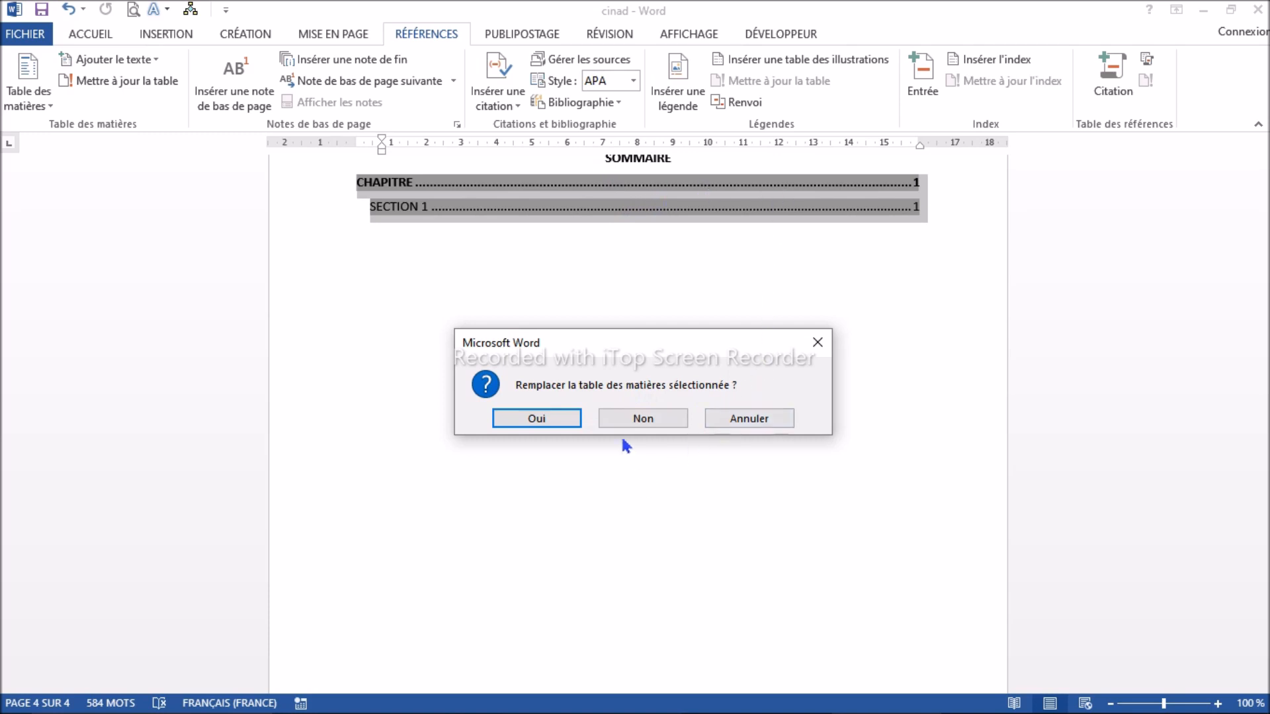
{"action": "left_click", "coordinate": [645, 418]}
- Justify all the entries of the four-level table of contents, from CHAPITRE to A. Primaire
{"action": "scroll", "coordinate": [641, 496], "scroll_direction": "down", "scroll_amount": 3}
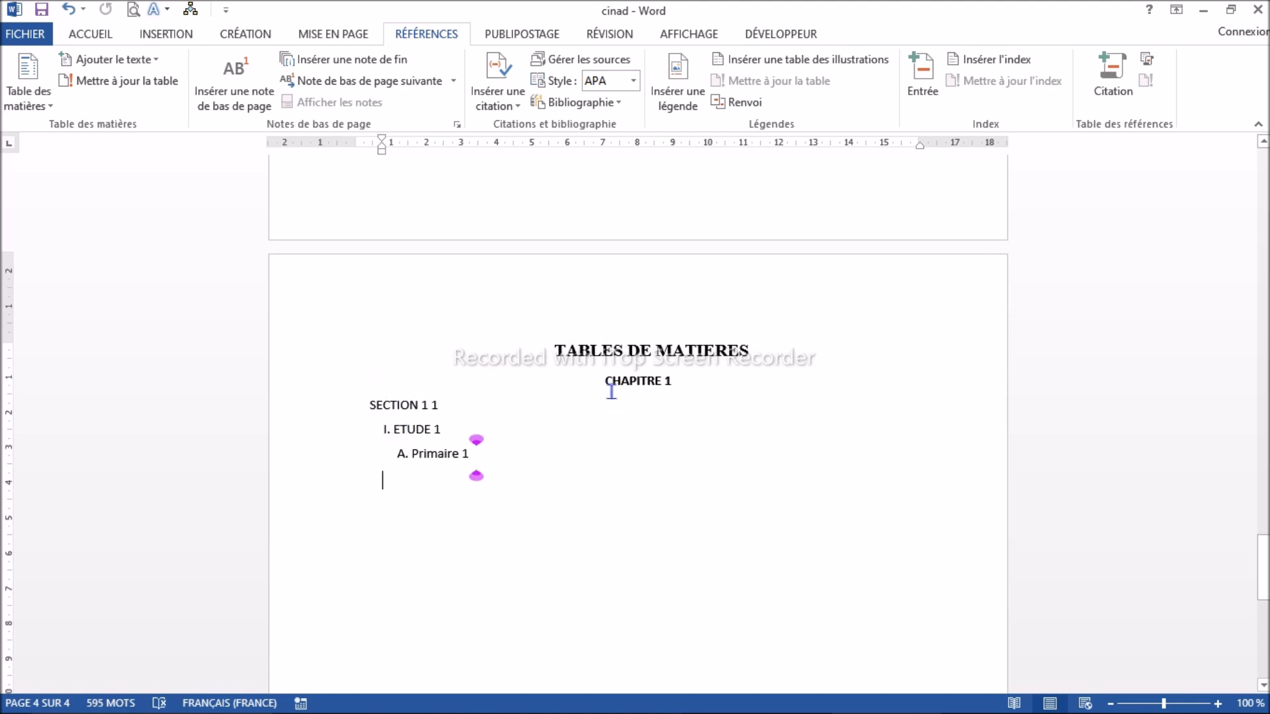
{"action": "left_click", "coordinate": [605, 382], "text": "shift"}
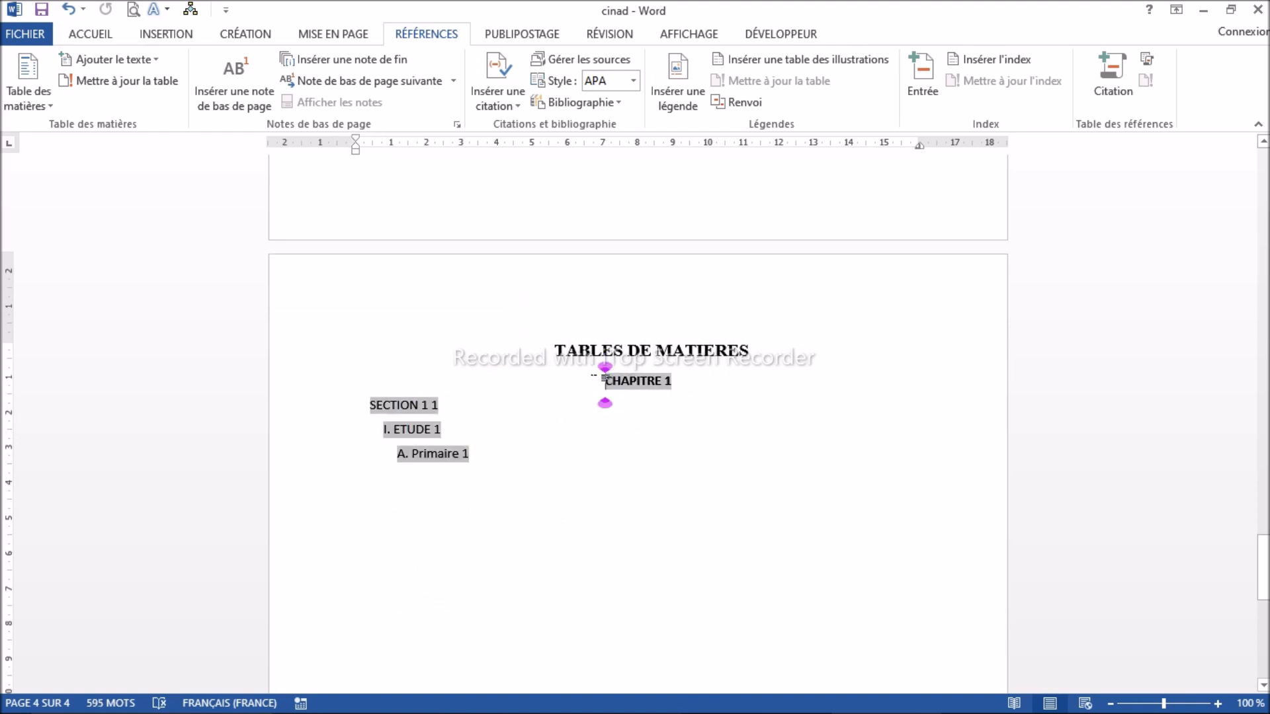
{"action": "key", "text": "ctrl+j"}
{"action": "left_click", "coordinate": [582, 503]}
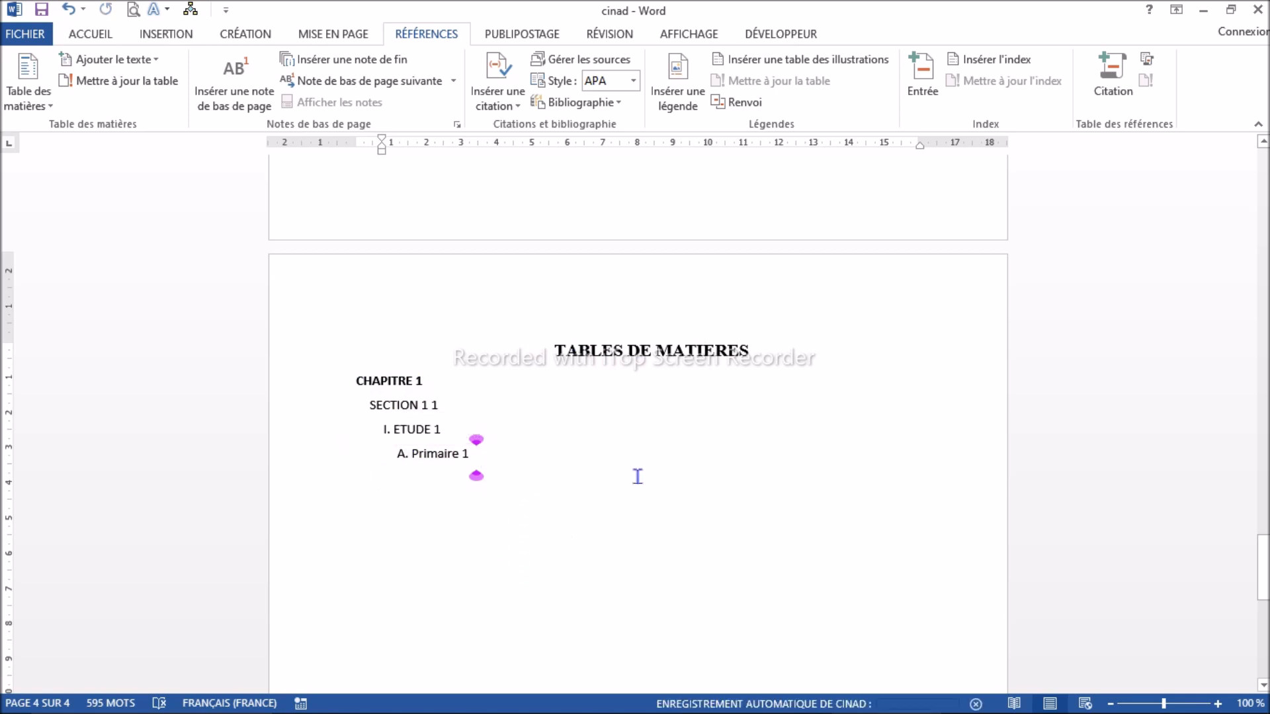
{"action": "scroll", "coordinate": [617, 341], "scroll_direction": "up", "scroll_amount": 18}
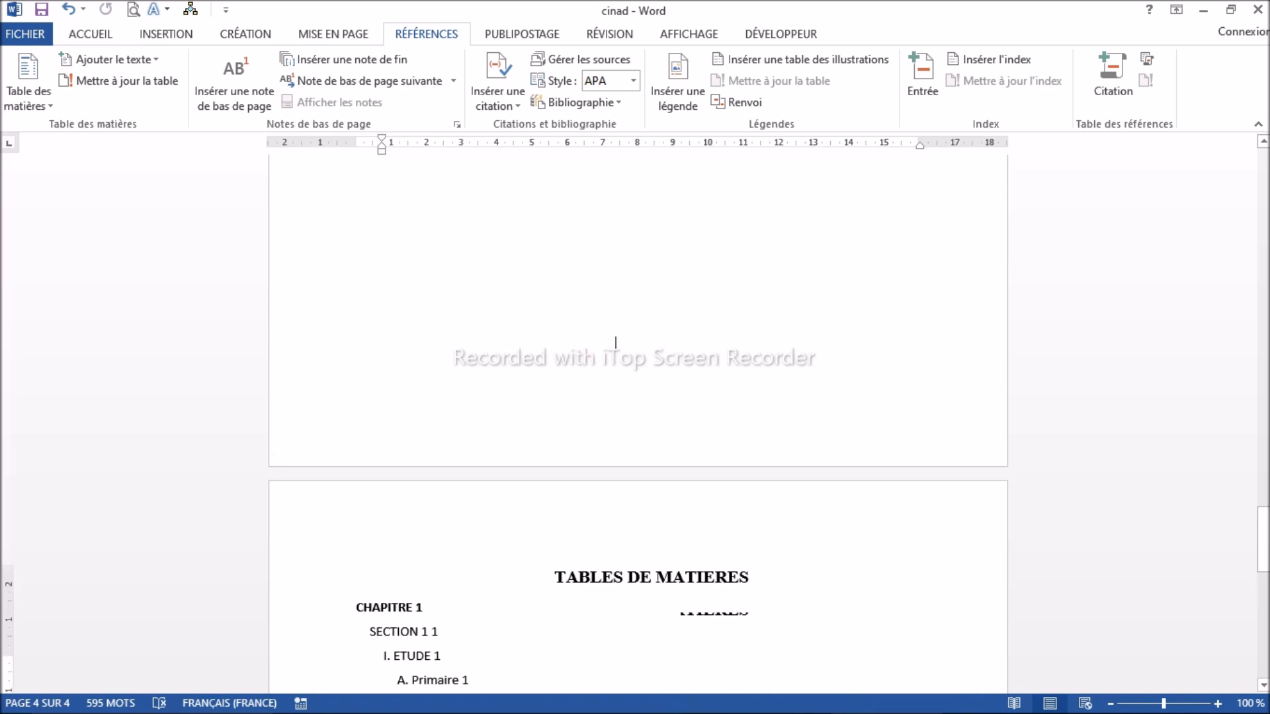
{"action": "scroll", "coordinate": [615, 370], "scroll_direction": "down", "scroll_amount": 18}
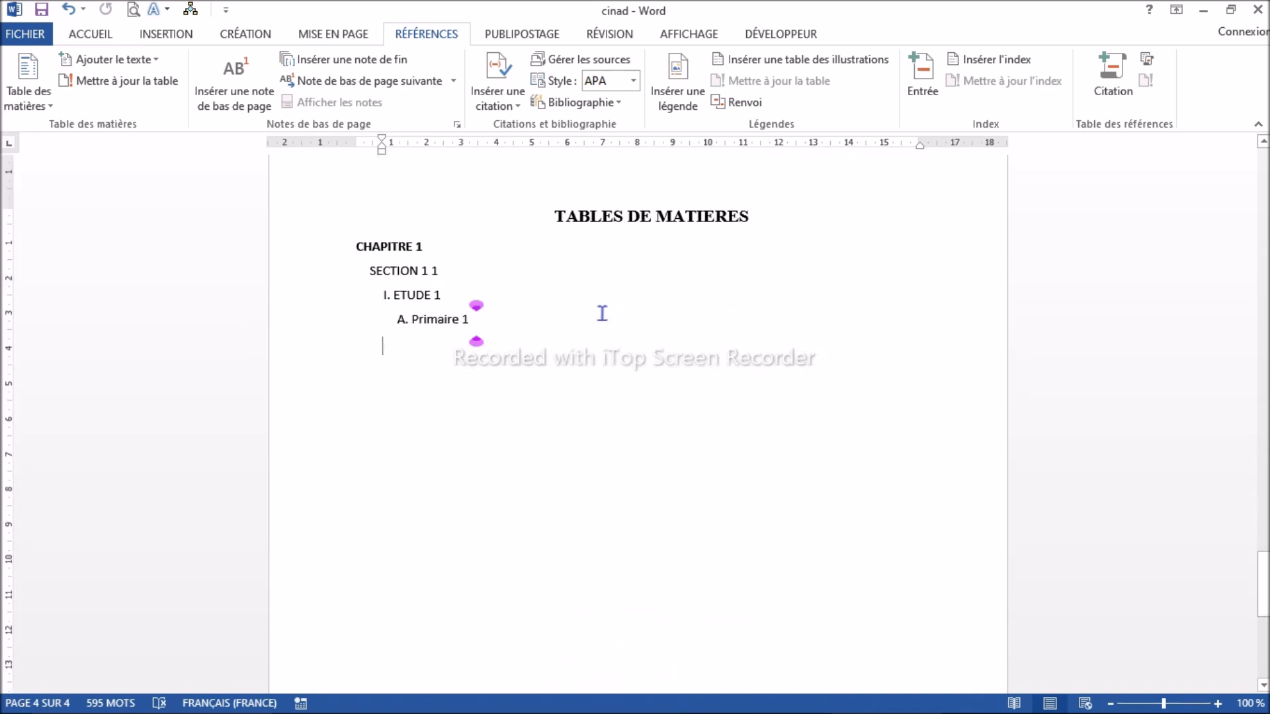
{"action": "scroll", "coordinate": [612, 335], "scroll_direction": "up", "scroll_amount": 4}
{"action": "scroll", "coordinate": [613, 335], "scroll_direction": "up", "scroll_amount": 5}
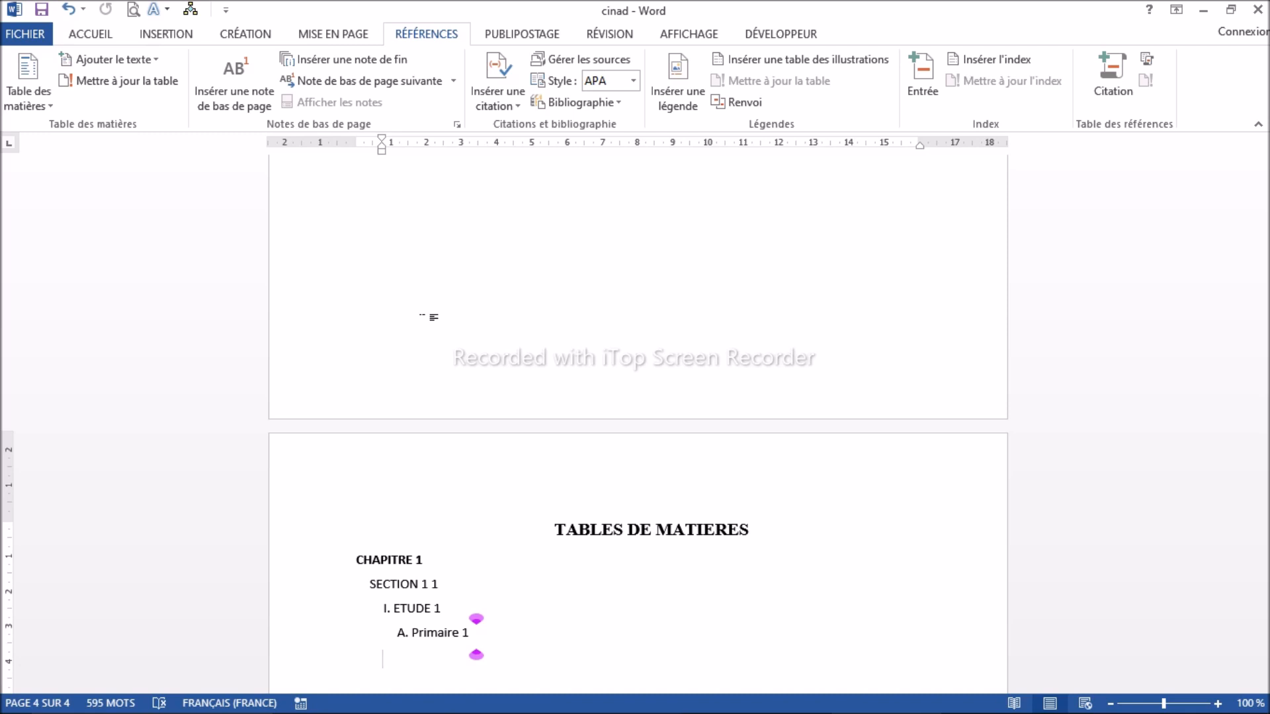
{"action": "scroll", "coordinate": [604, 405], "scroll_direction": "up", "scroll_amount": 5}
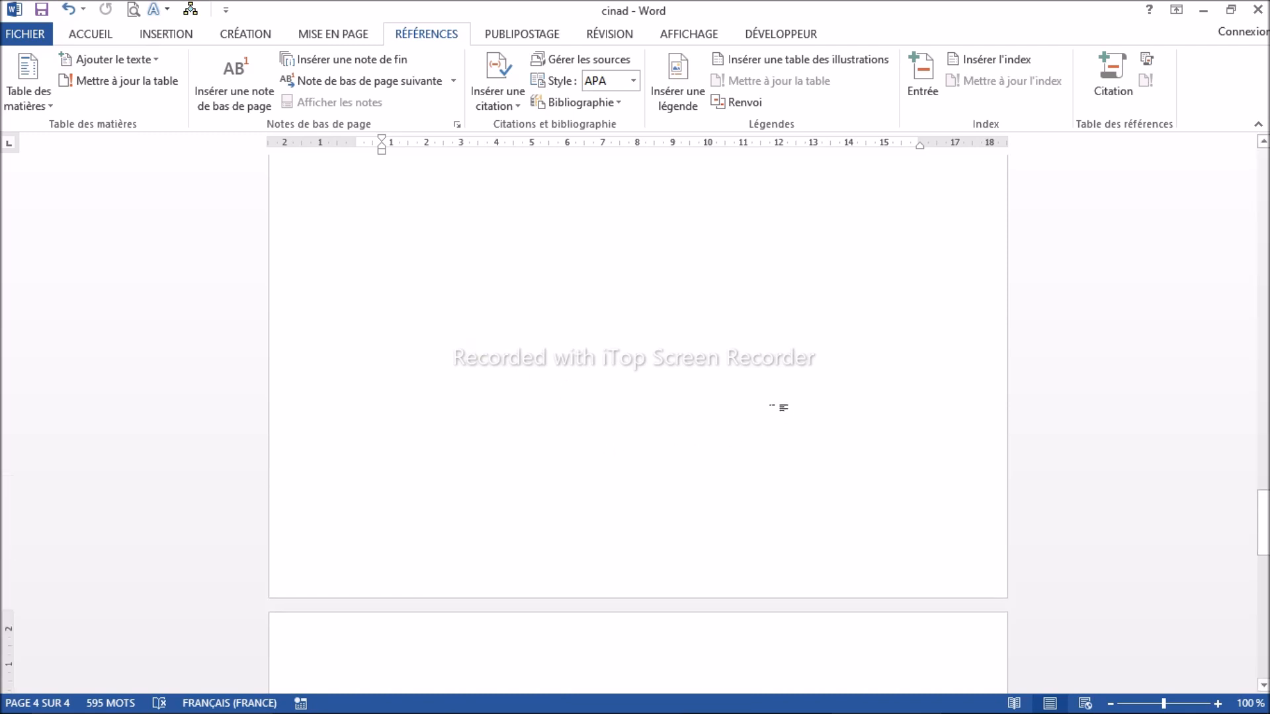
{"action": "scroll", "coordinate": [708, 374], "scroll_direction": "down", "scroll_amount": 3}
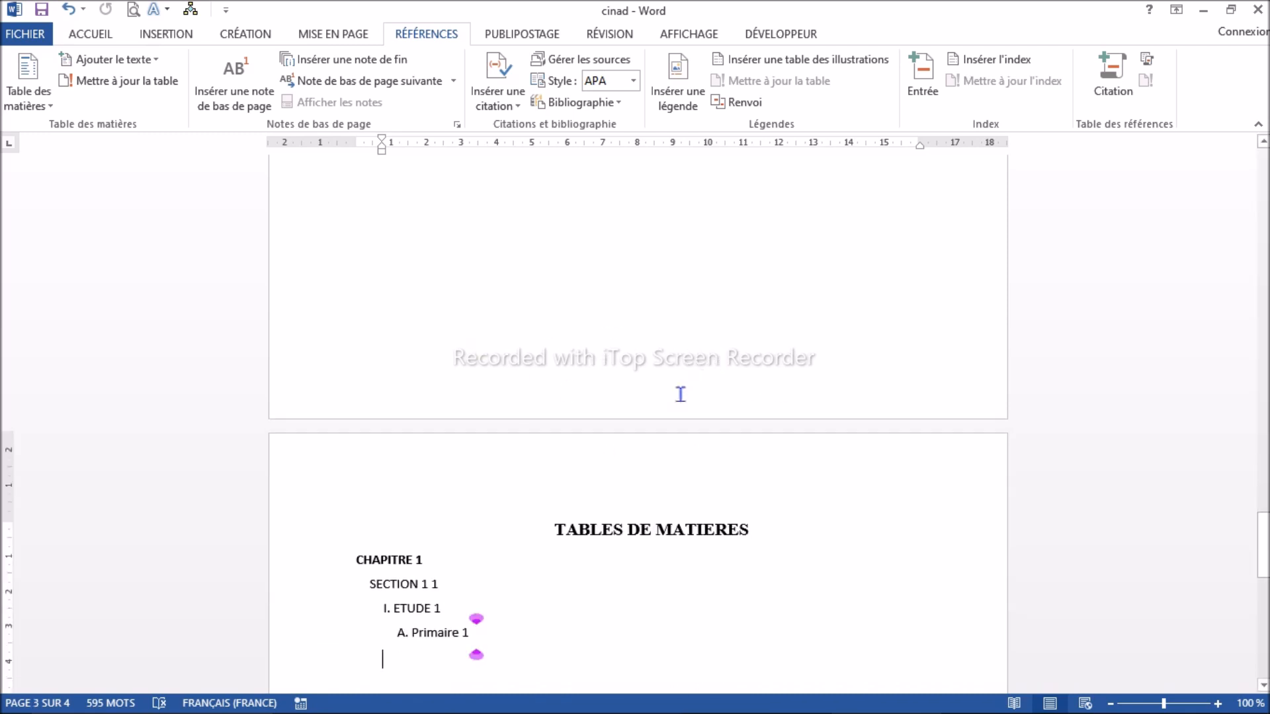